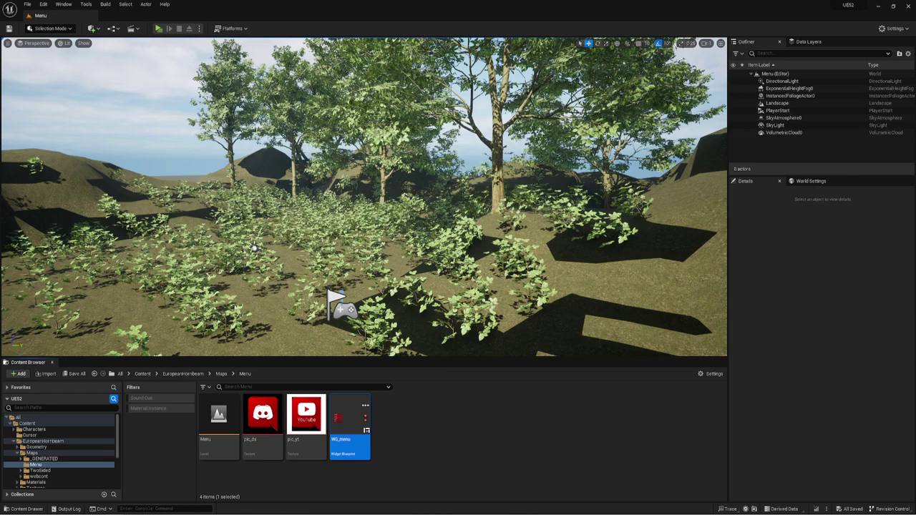
# Step: Open the WG_menu widget blueprint from the Menu folder in the UMG Designer
pyautogui.click(401, 422)
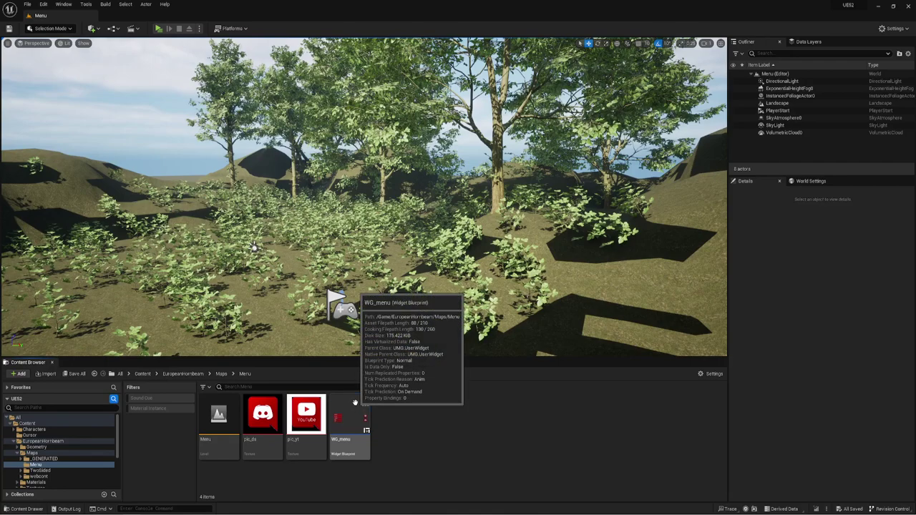
pyautogui.doubleClick(359, 448)
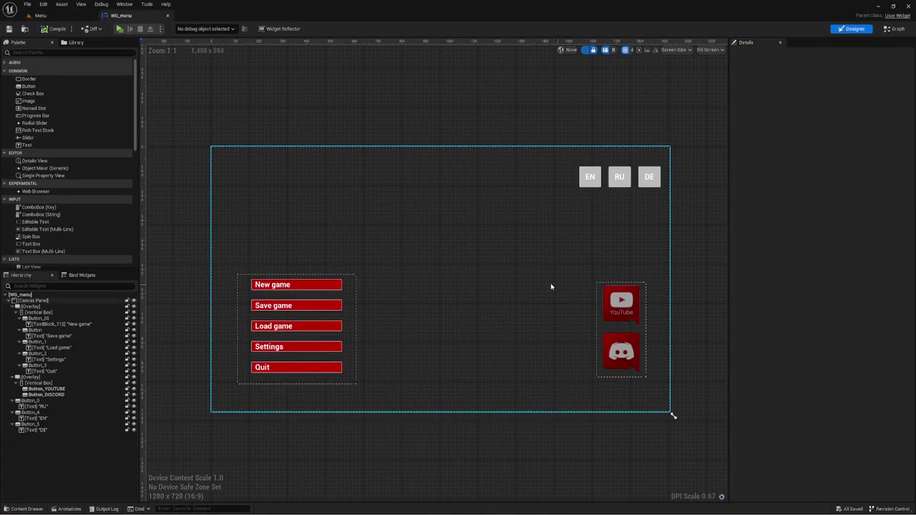
pyautogui.moveTo(458, 270); pyautogui.dragTo(454, 228, button='right')
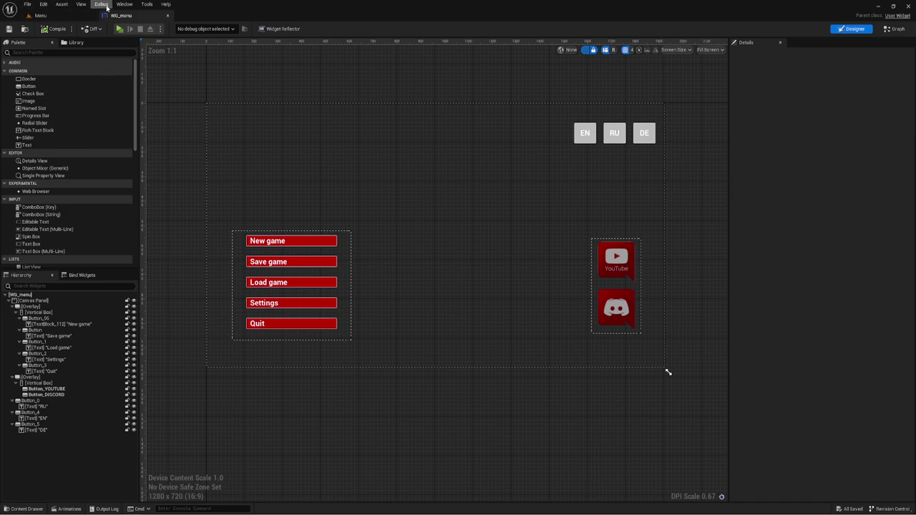
pyautogui.click(146, 5)
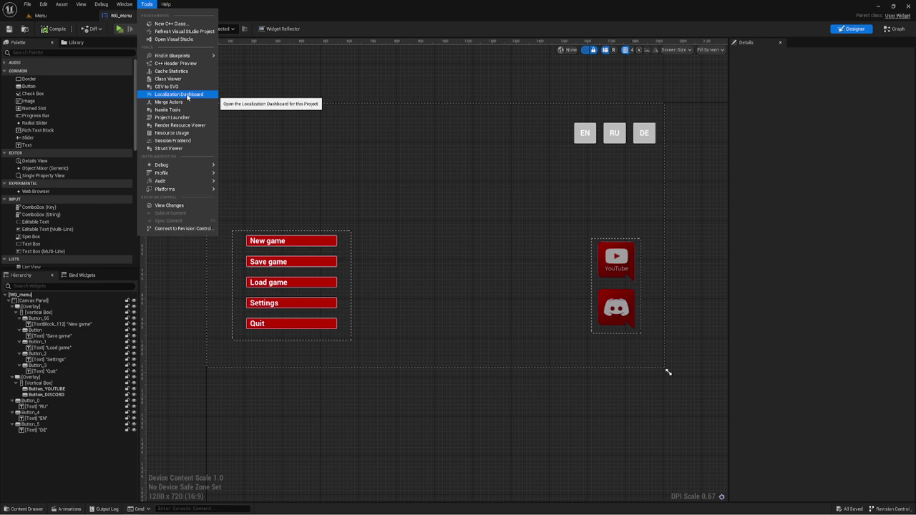
pyautogui.click(43, 4)
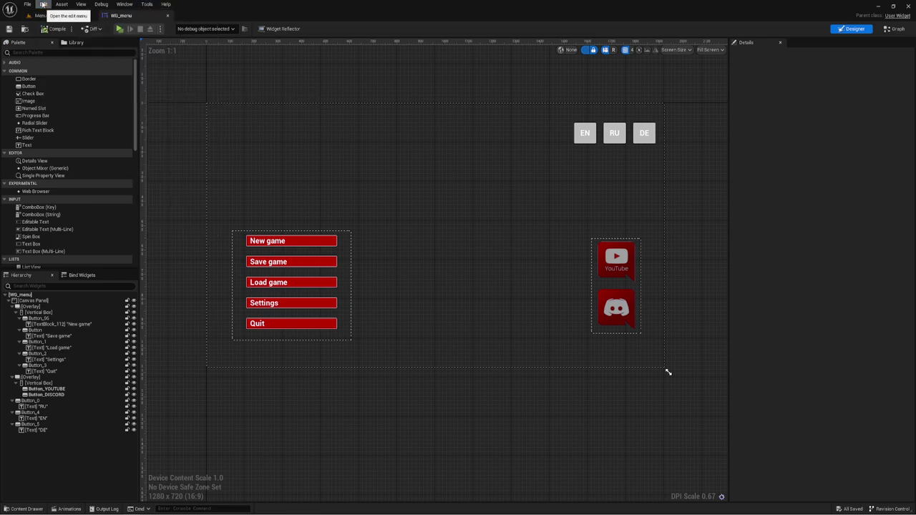
pyautogui.click(43, 5)
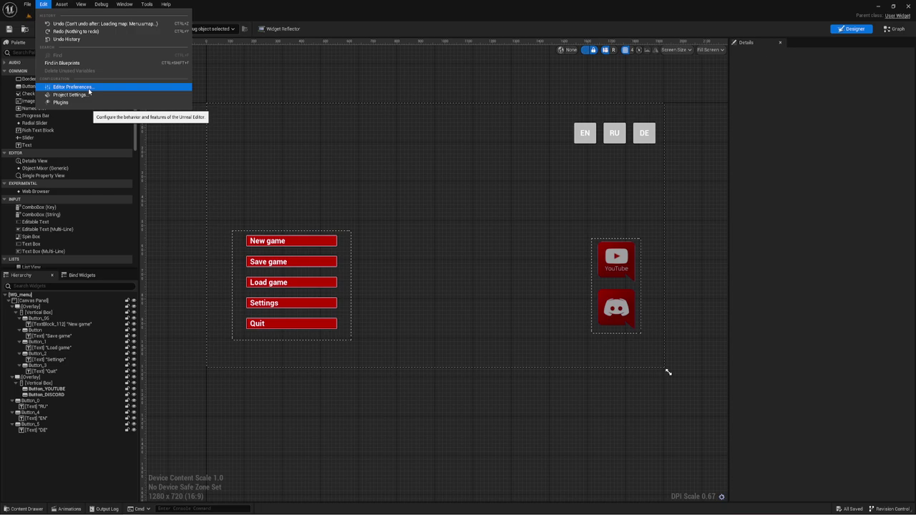
# Step: Look over the General > Experimental editor preferences, then close Editor Preferences
pyautogui.click(52, 93)
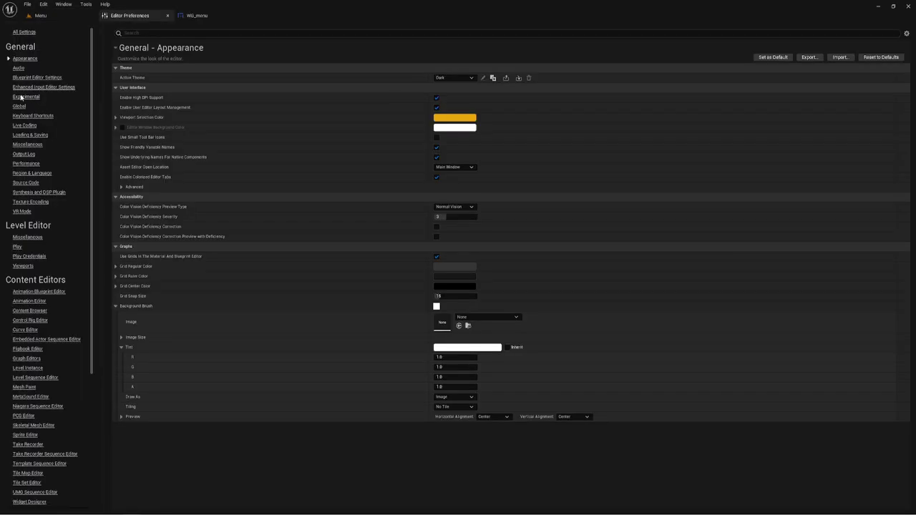
pyautogui.click(24, 97)
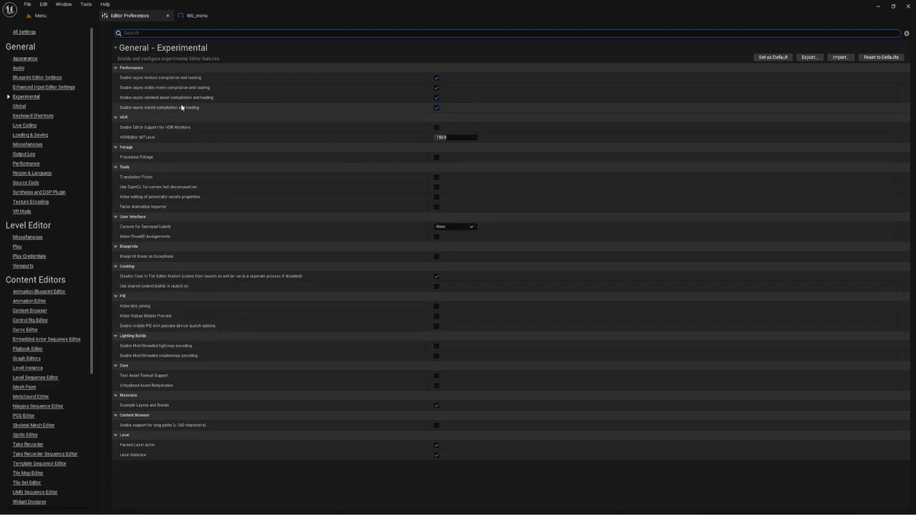
pyautogui.click(168, 17)
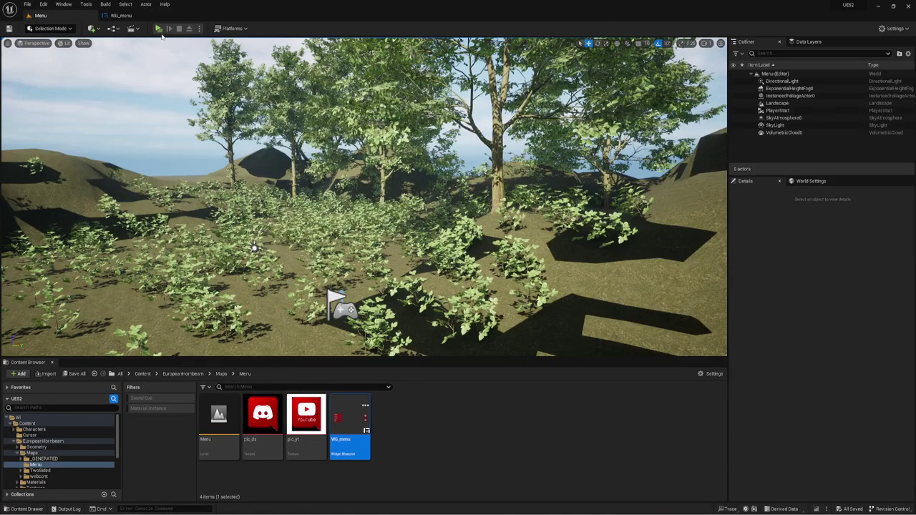
# Step: Glance at the Build menu, then open Tools > Localization Dashboard
pyautogui.click(105, 5)
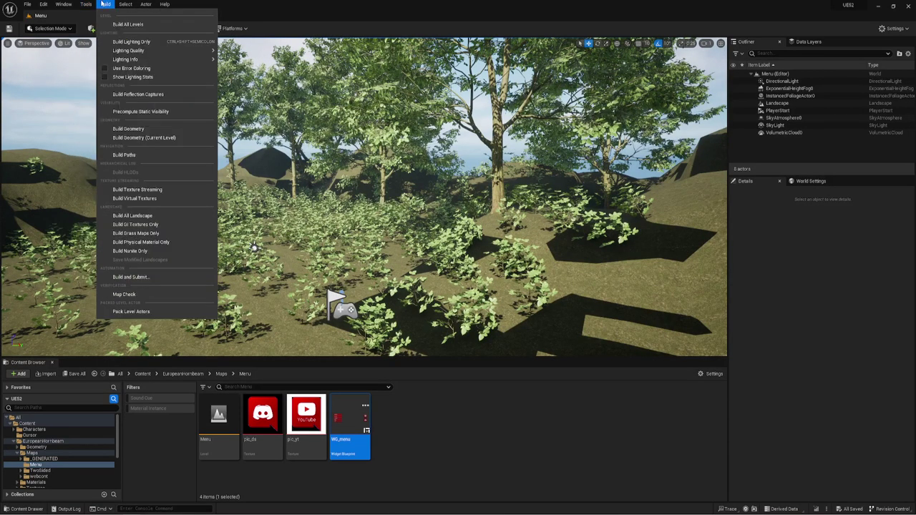
pyautogui.moveTo(83, 6)
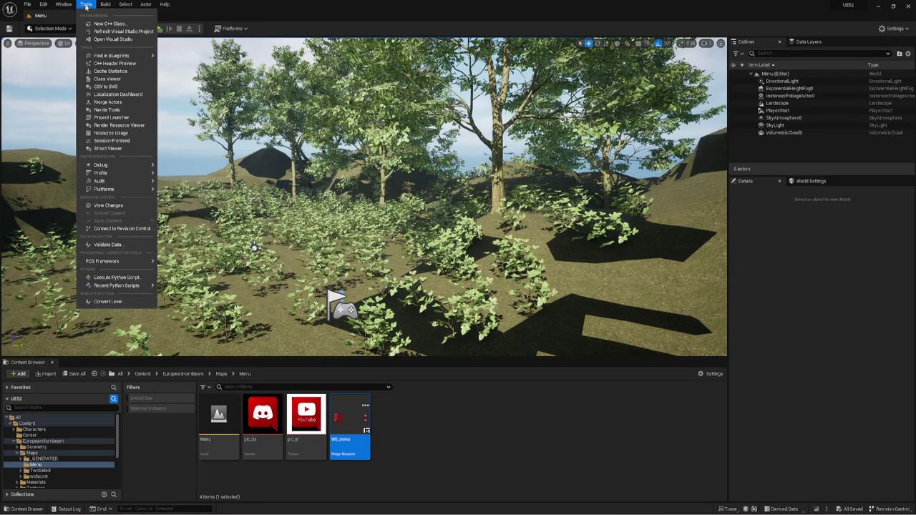
pyautogui.click(124, 95)
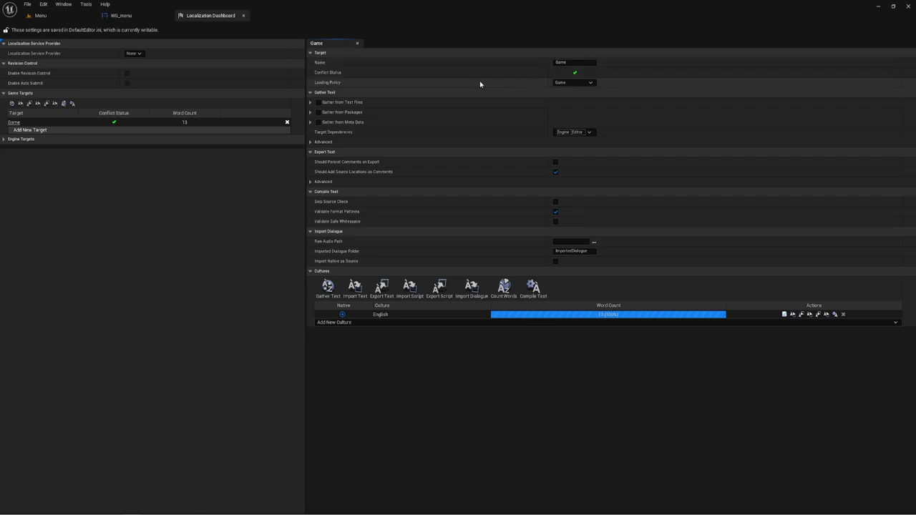
# Step: Add an empty Include Path Wildcards entry under the Game target's Gather from Packages
pyautogui.click(311, 112)
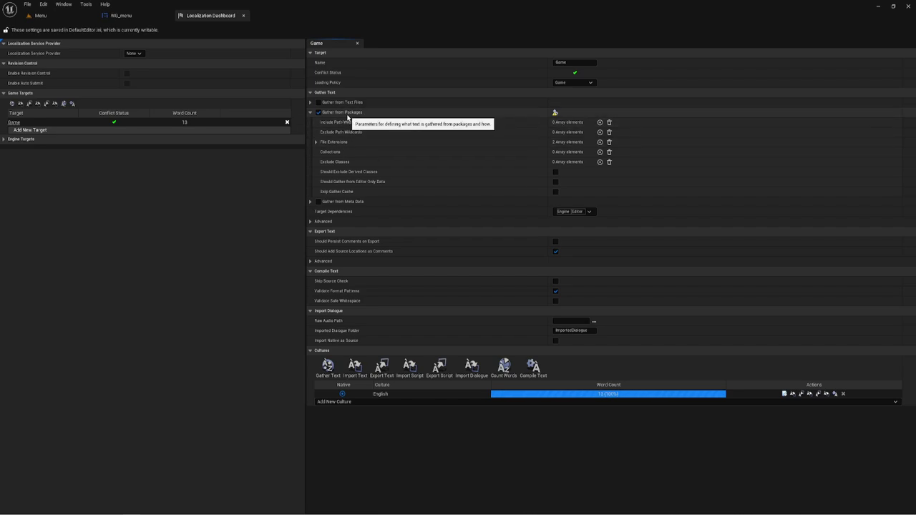
pyautogui.click(329, 102)
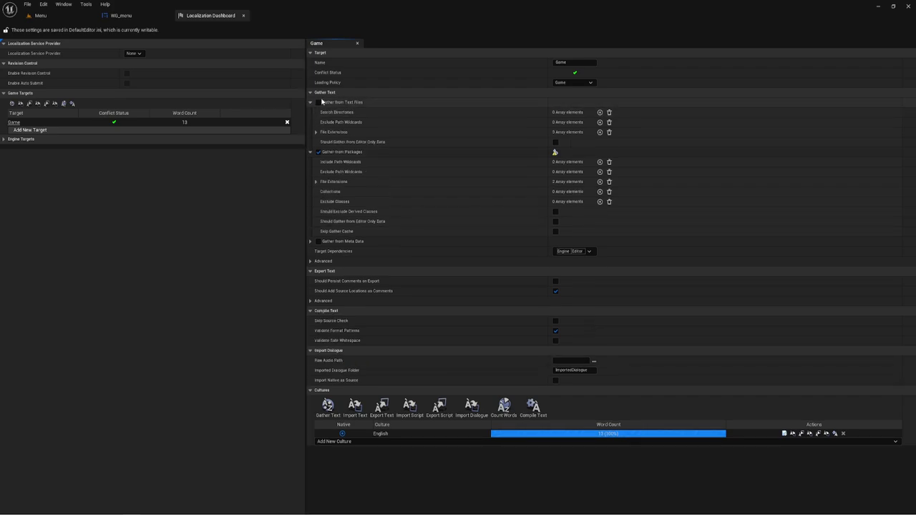
pyautogui.click(312, 102)
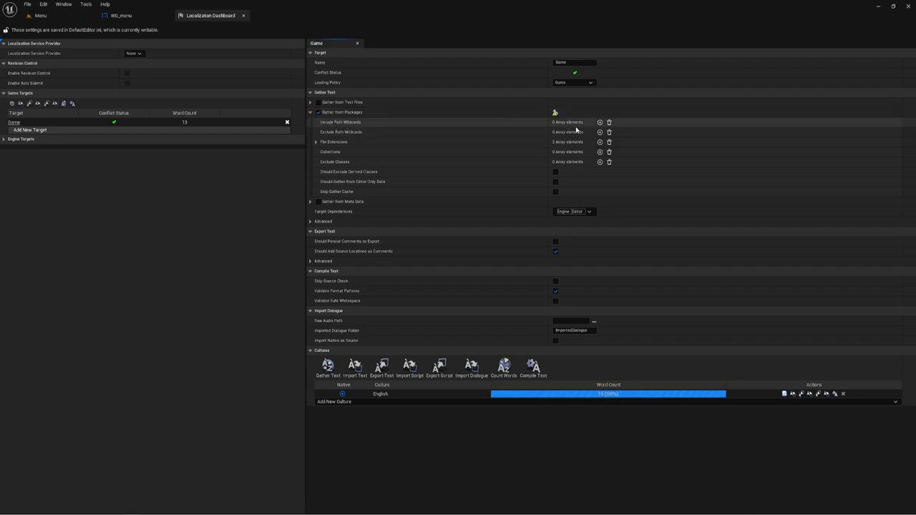
pyautogui.click(600, 123)
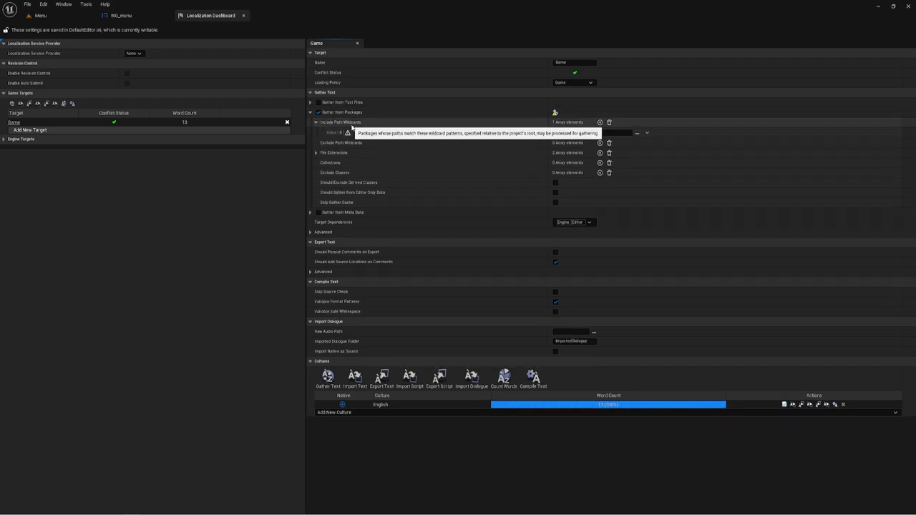
# Step: Set include path wildcard Index 0 to Content/EuropeanHornbeam/Maps/Menu using the folder browser
pyautogui.click(638, 133)
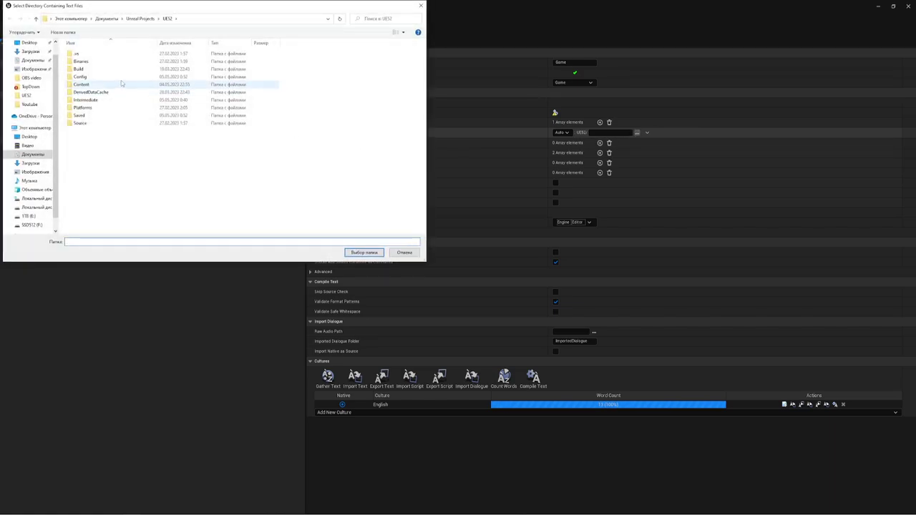
pyautogui.moveTo(135, 6); pyautogui.dragTo(260, 31)
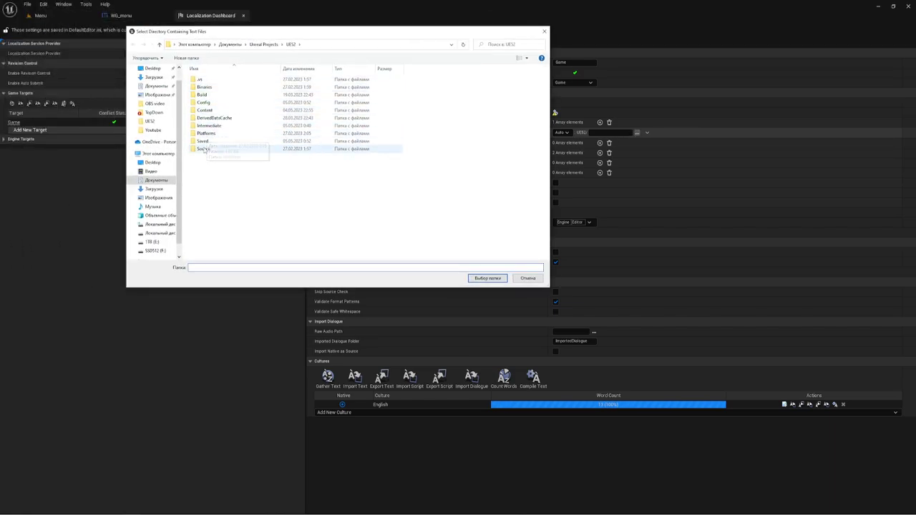
pyautogui.click(208, 105)
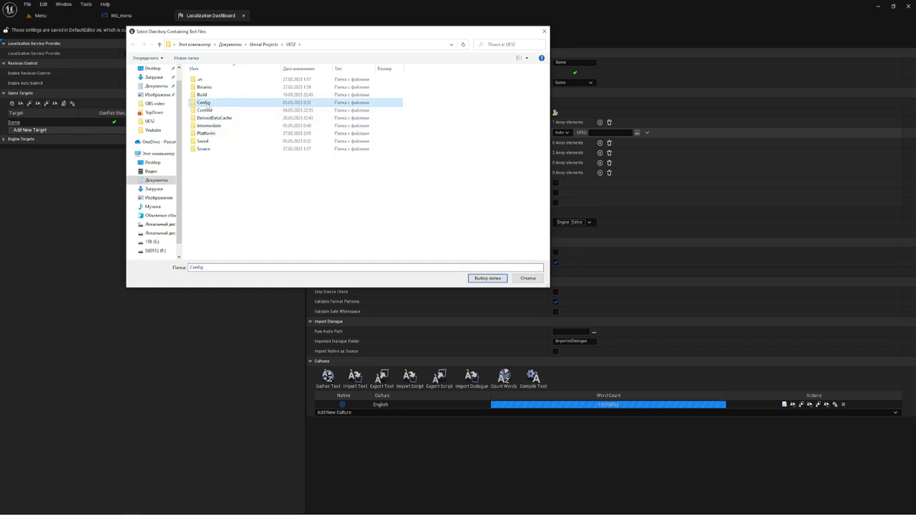
pyautogui.doubleClick(205, 111)
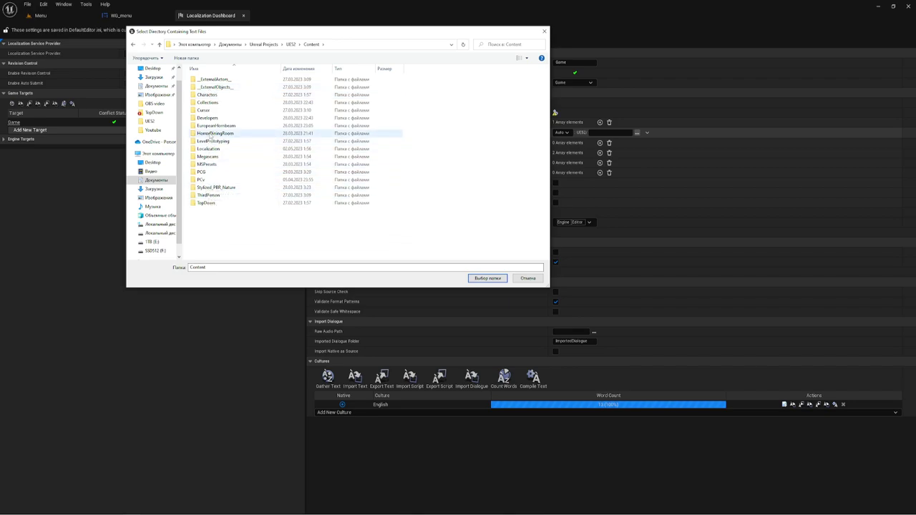
pyautogui.doubleClick(215, 125)
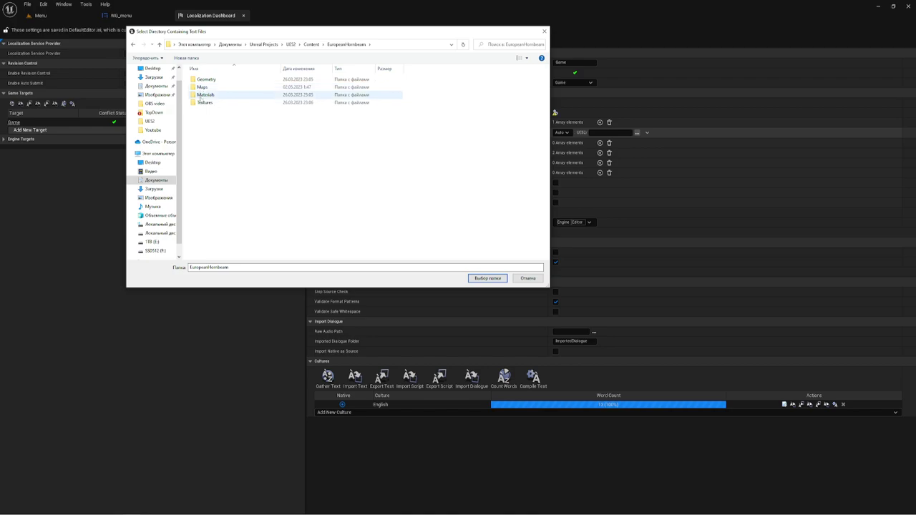
pyautogui.doubleClick(203, 86)
pyautogui.doubleClick(212, 93)
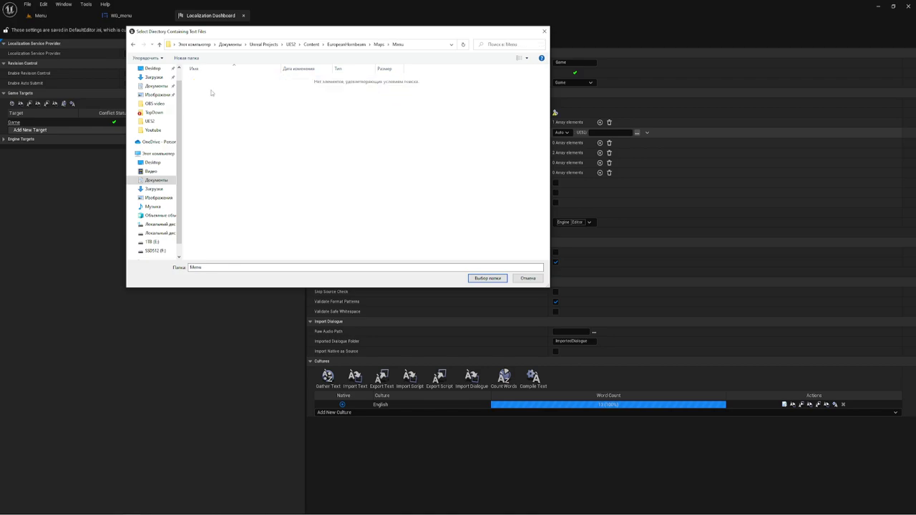
pyautogui.click(489, 278)
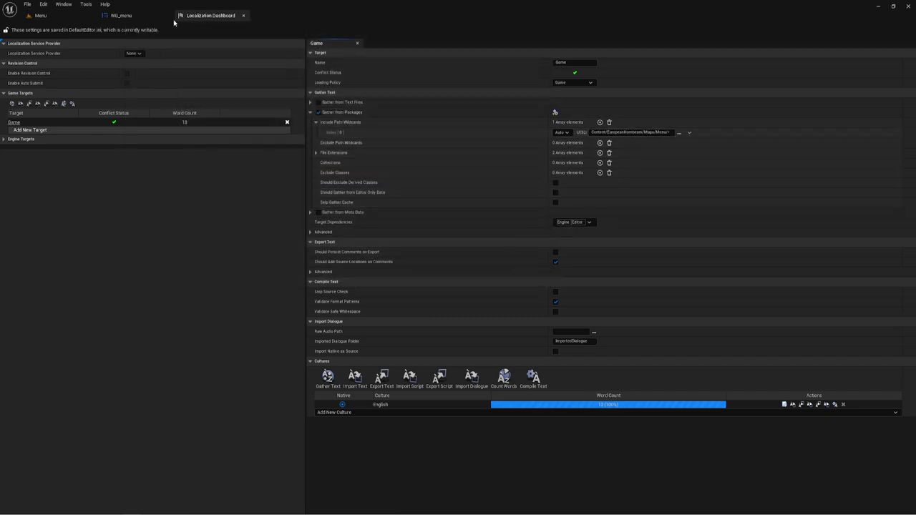
pyautogui.click(123, 16)
pyautogui.click(41, 15)
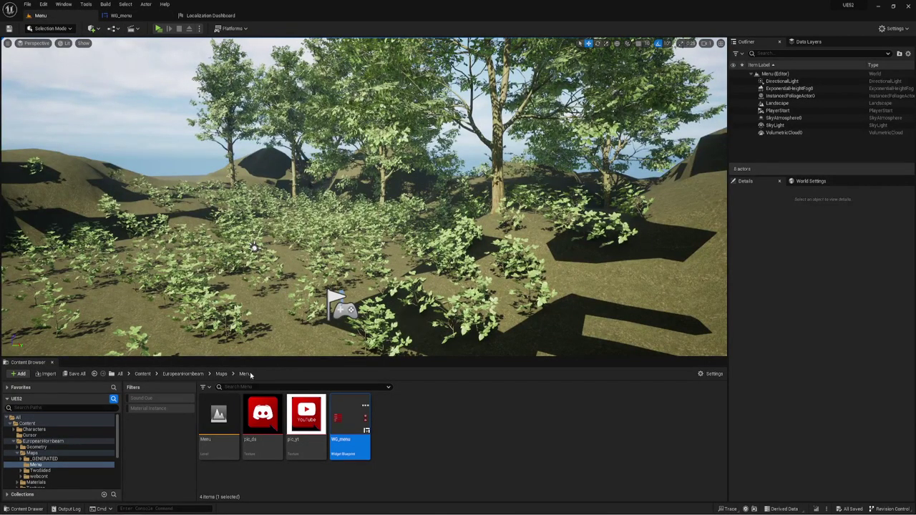
pyautogui.click(210, 15)
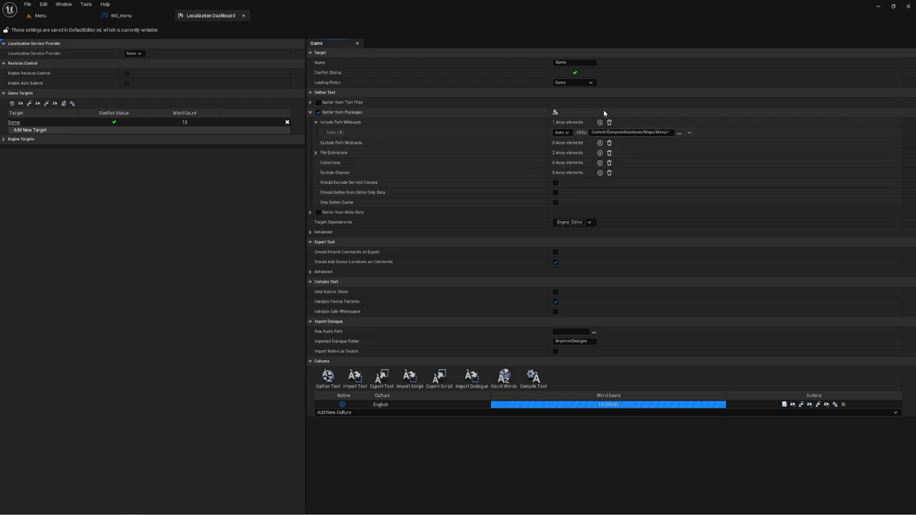
pyautogui.click(601, 123)
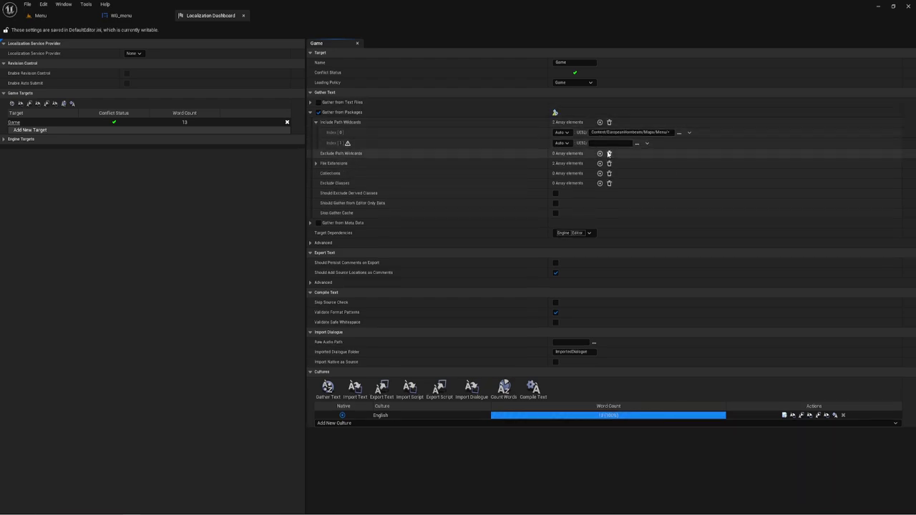
pyautogui.click(645, 143)
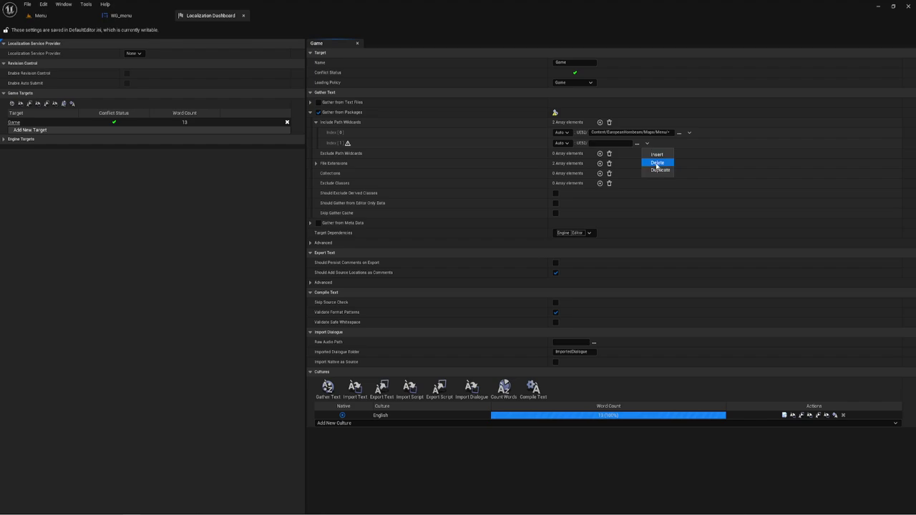
pyautogui.click(657, 163)
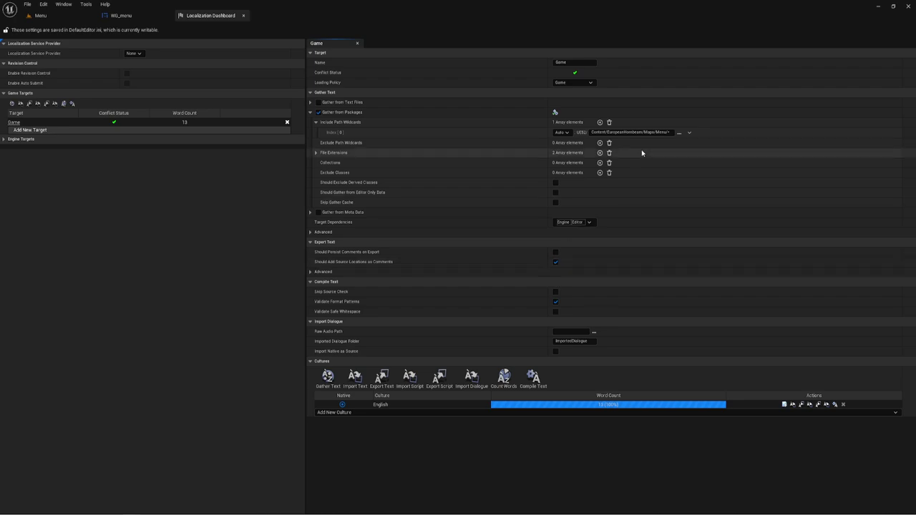
pyautogui.click(315, 153)
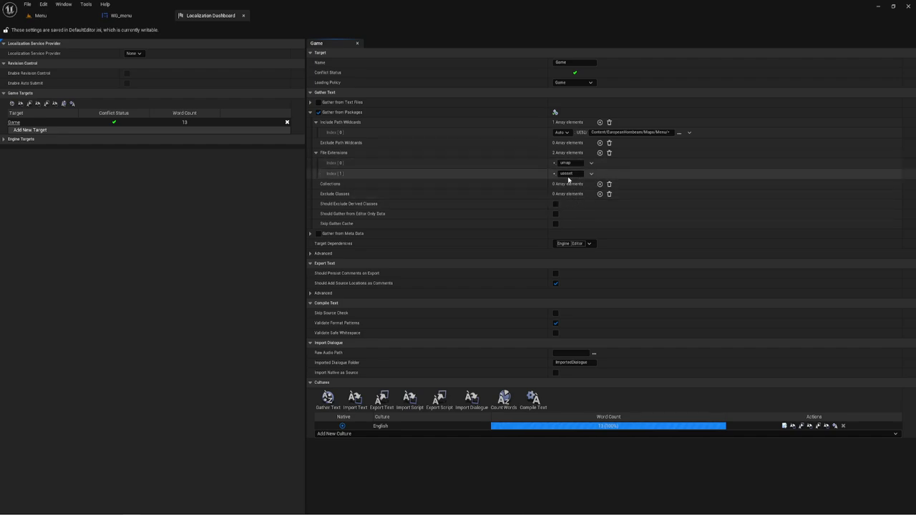
pyautogui.click(316, 153)
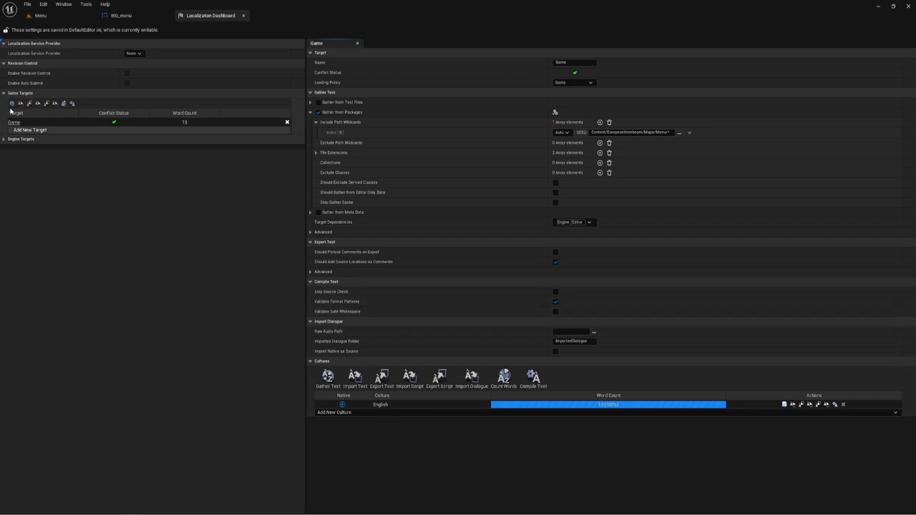
# Step: Gather text for the Game target and close the finished report, leaving 11 words
pyautogui.click(327, 377)
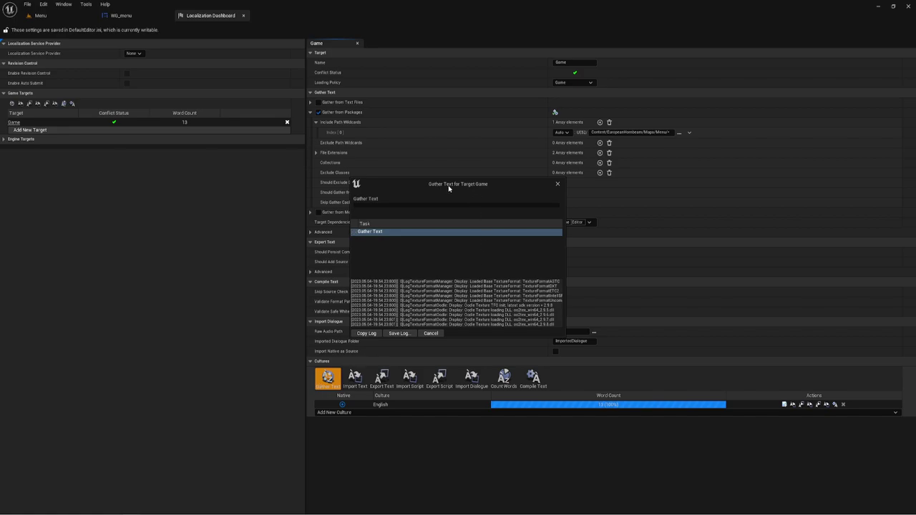
pyautogui.moveTo(448, 188); pyautogui.dragTo(505, 146)
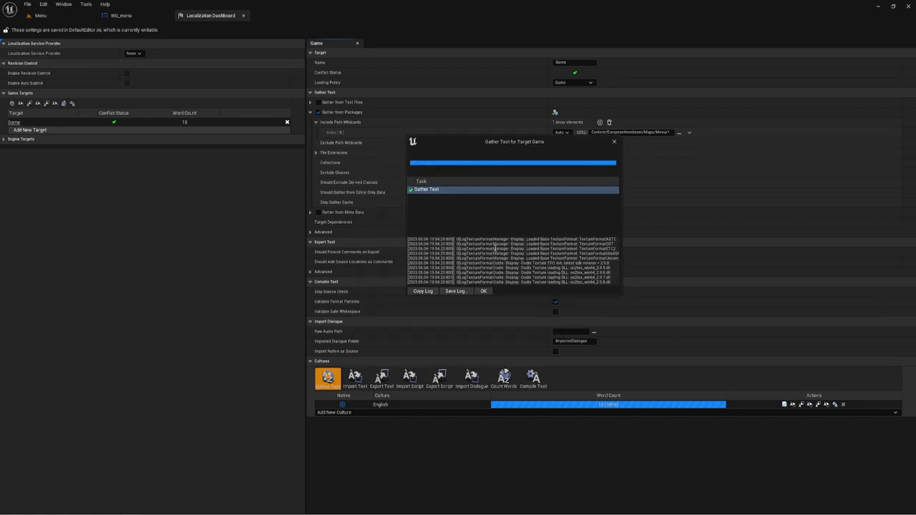
pyautogui.click(483, 292)
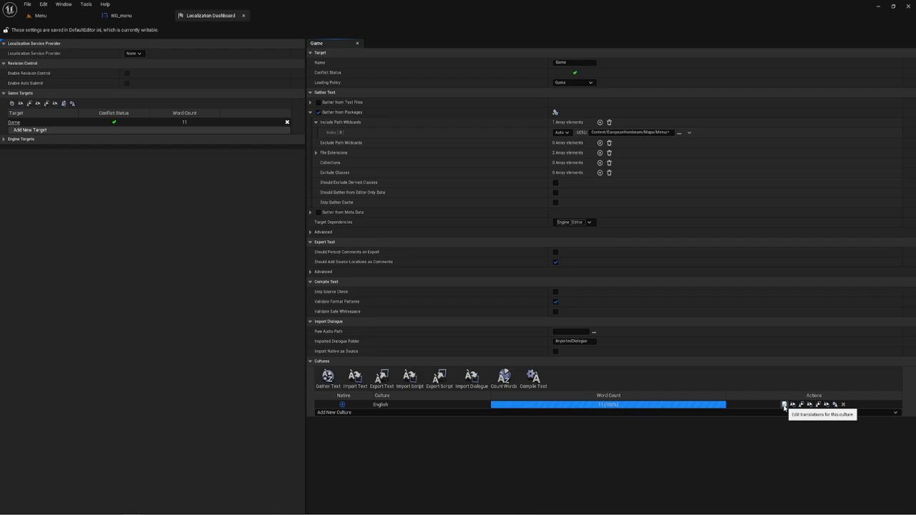
pyautogui.click(784, 405)
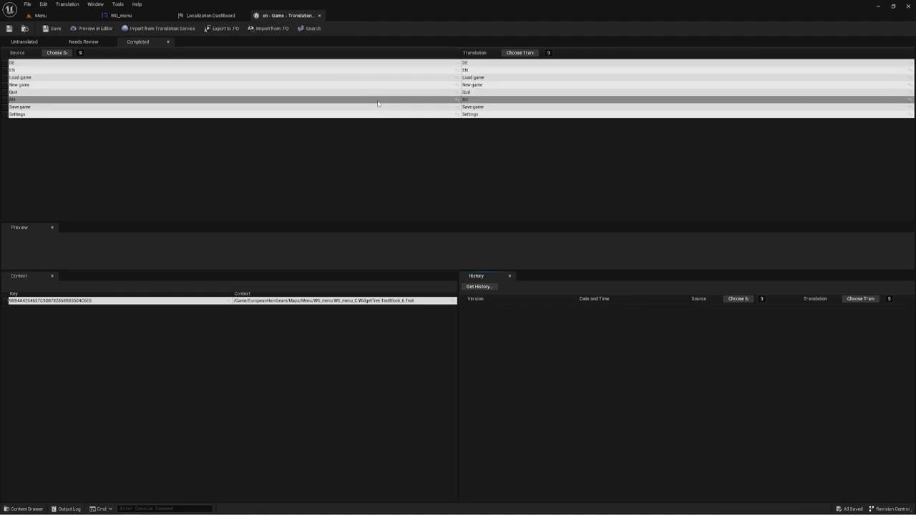
pyautogui.click(319, 15)
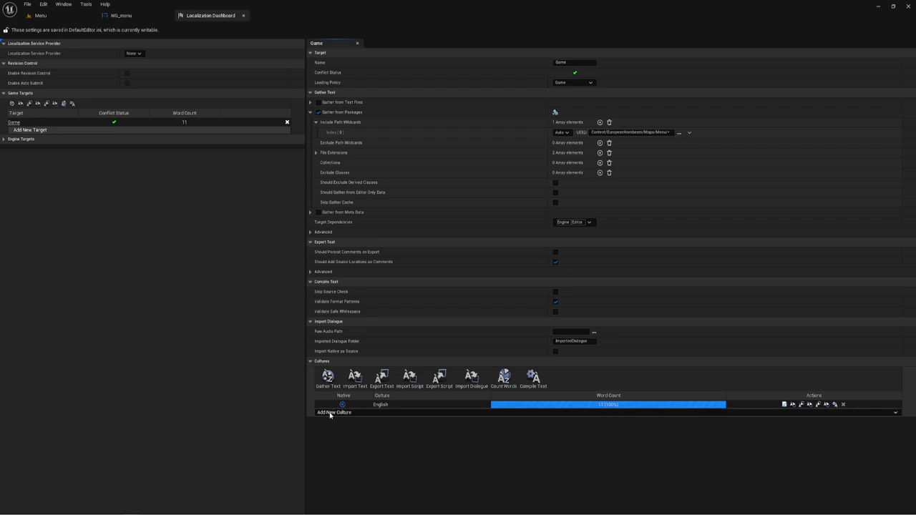
# Step: Add Russian as a new culture by searching 'Ро' in the culture list
pyautogui.click(330, 413)
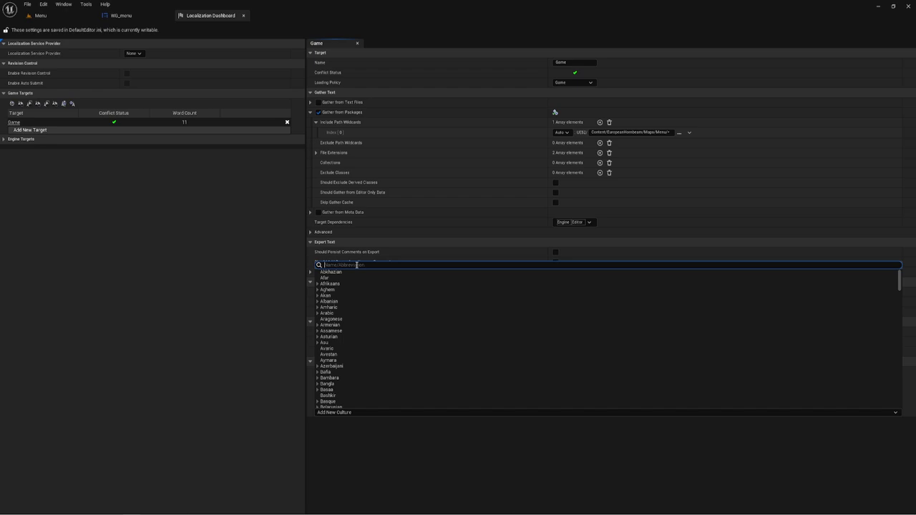
pyautogui.write('Hj')
pyautogui.press('BackSpace')
pyautogui.press('BackSpace')
pyautogui.write('Росс')
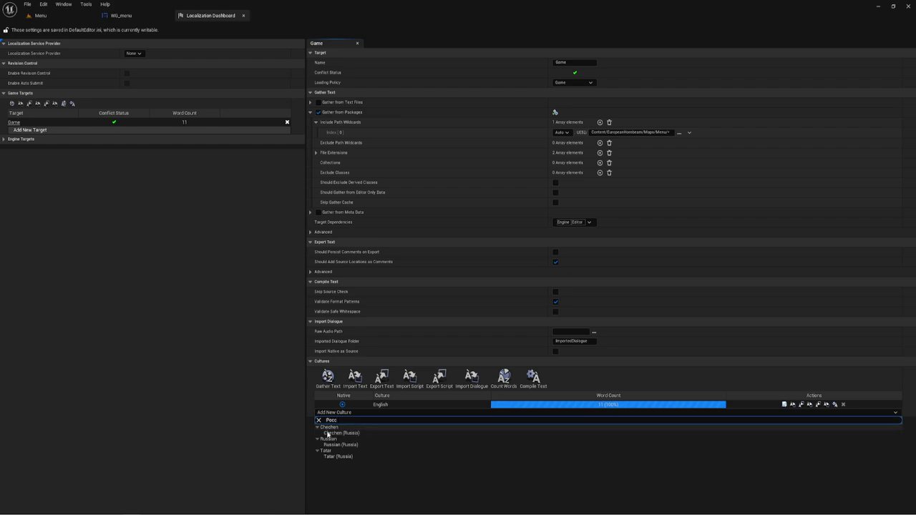
pyautogui.click(328, 444)
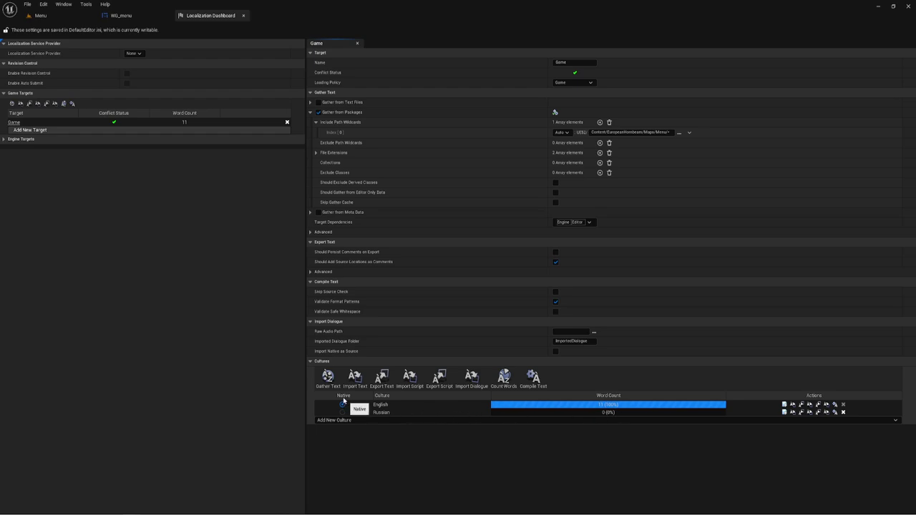
# Step: Dismiss the translation loading error log and re-gather text for all cultures including Russian
pyautogui.click(328, 382)
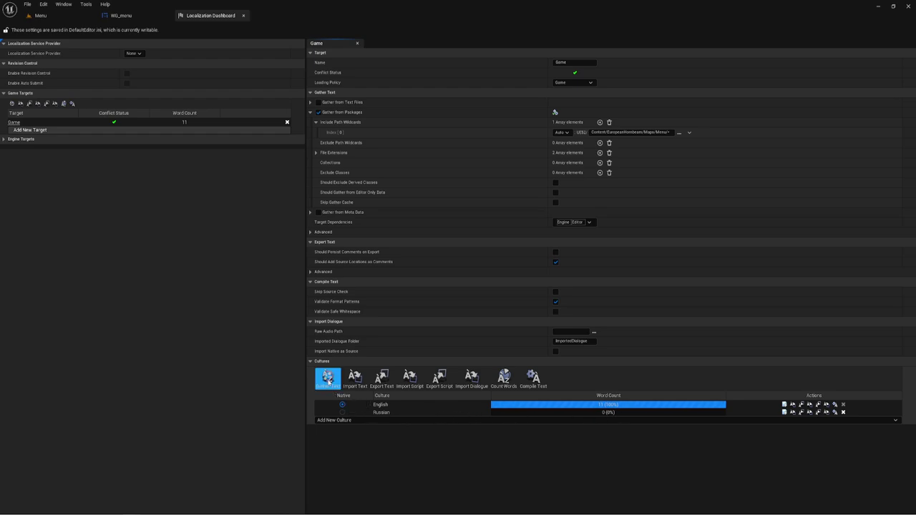
pyautogui.click(784, 413)
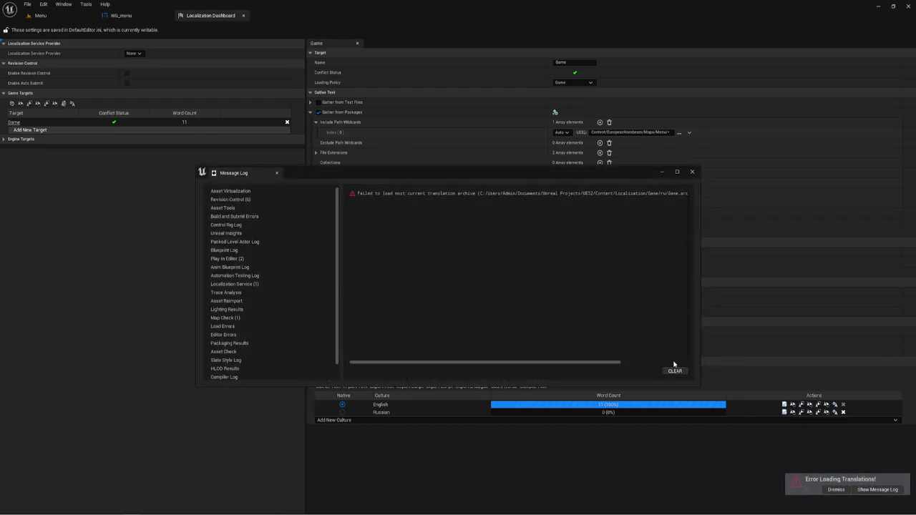
pyautogui.click(692, 171)
pyautogui.click(328, 377)
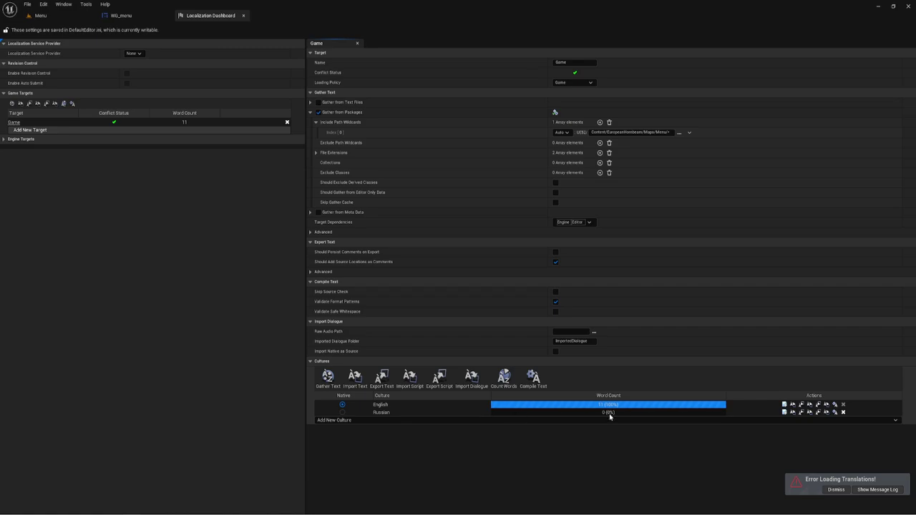
# Step: Open the Russian translation editor and review its Untranslated, Needs Review and Completed tabs
pyautogui.click(784, 413)
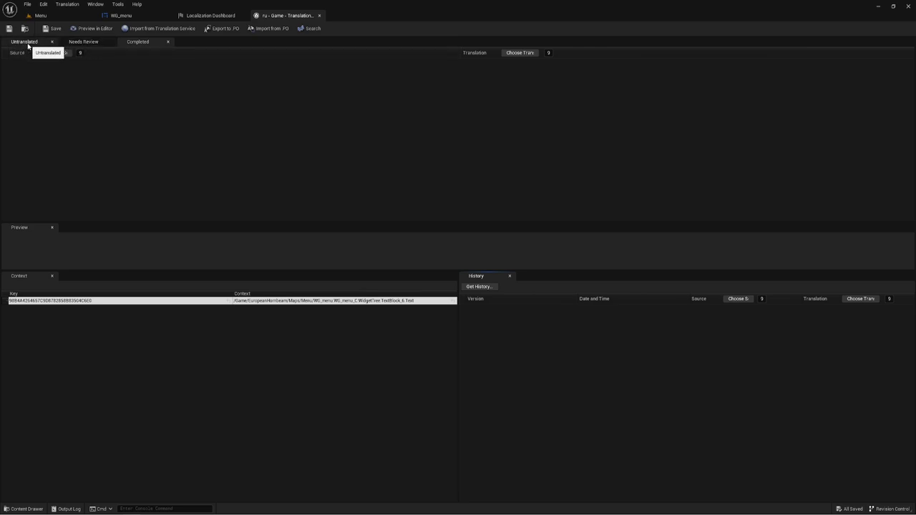
pyautogui.click(28, 42)
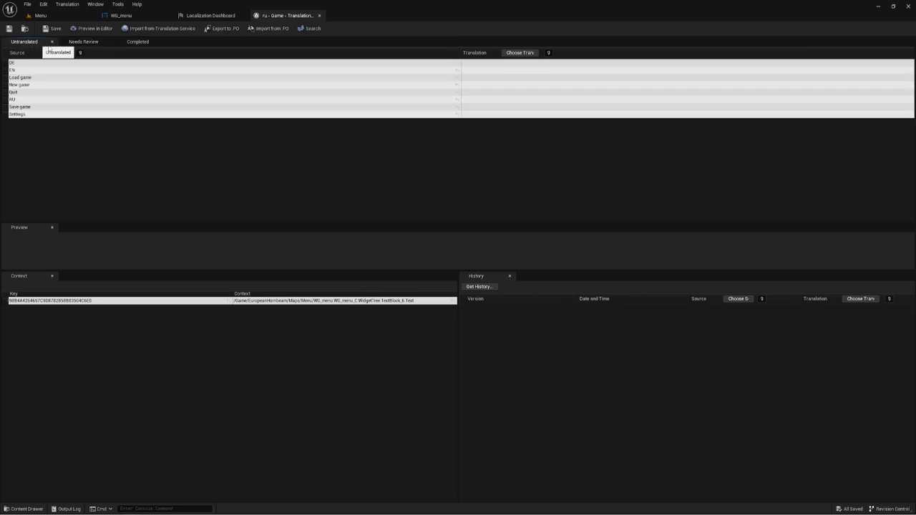
pyautogui.click(87, 43)
pyautogui.click(151, 43)
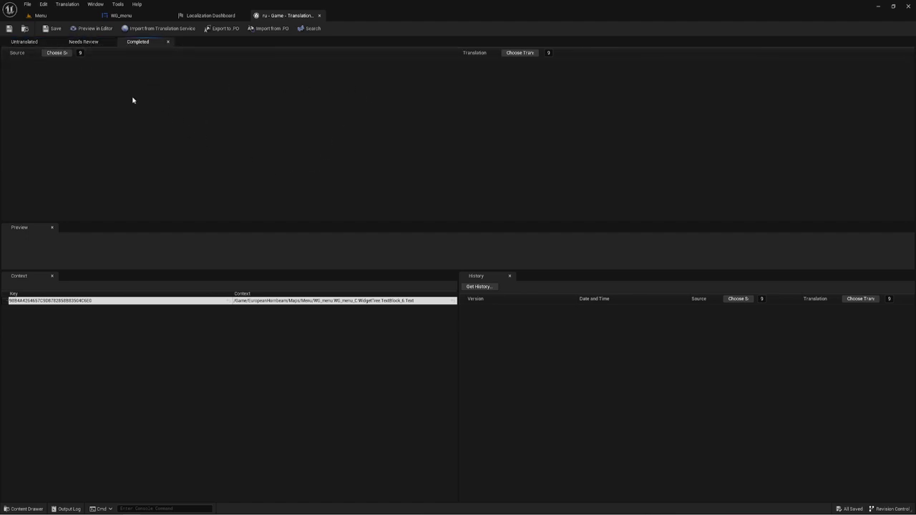
pyautogui.click(29, 45)
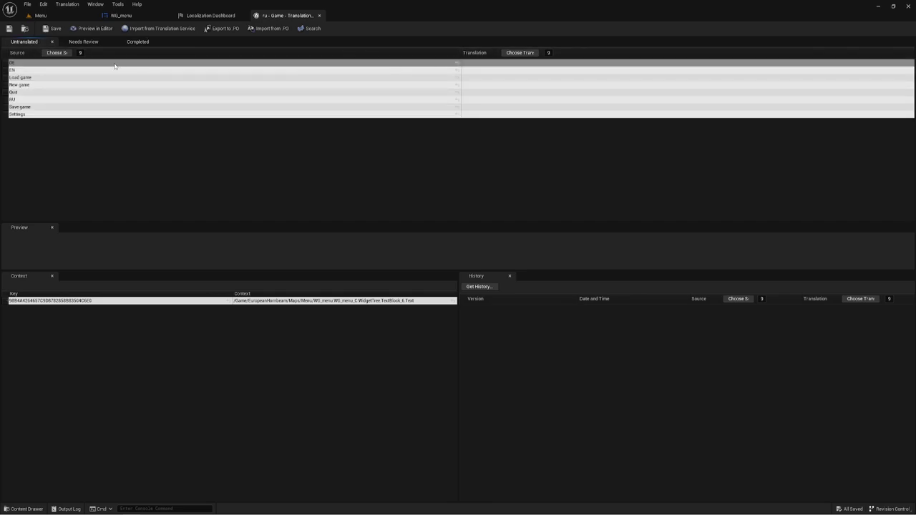
pyautogui.click(82, 43)
pyautogui.click(29, 42)
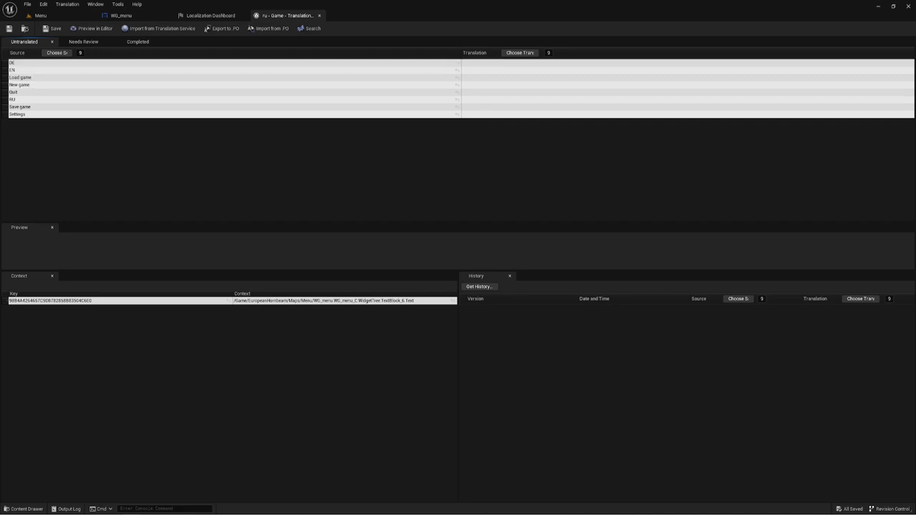
# Step: Copy 'DE' from the Russian output in Google Translate
pyautogui.moveTo(915, 136); pyautogui.dragTo(492, 123)
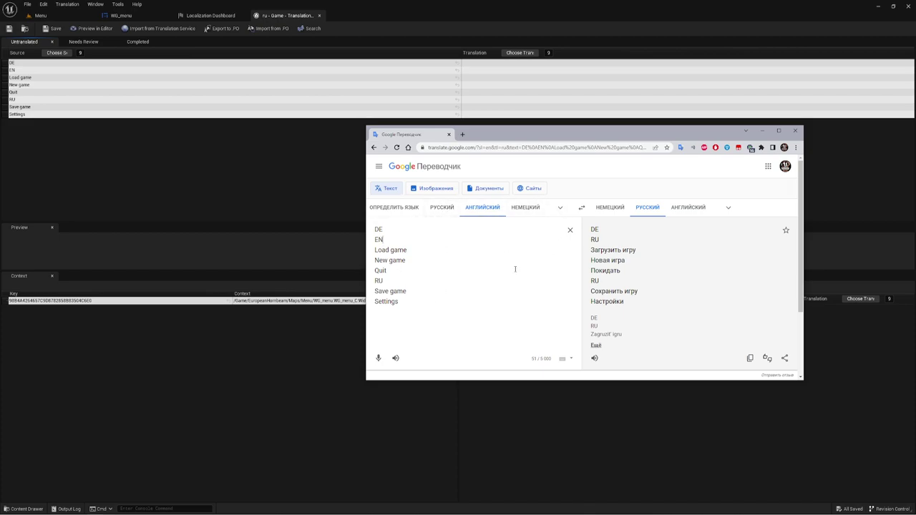
pyautogui.doubleClick(599, 231)
pyautogui.rightClick(595, 229)
pyautogui.click(619, 235)
# Step: Enter Russian translations for DE, EN, Load game, New game (Новая игра), Quit (Выход) and RU
pyautogui.click(492, 63)
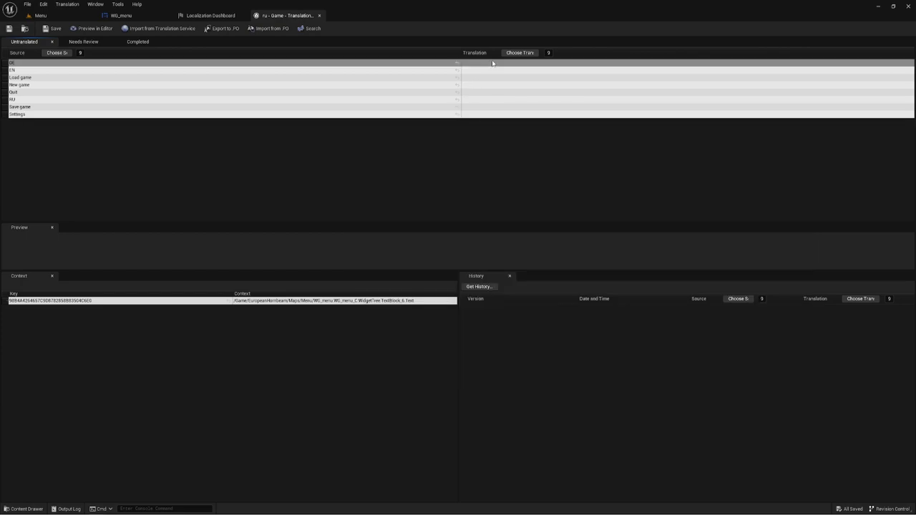
pyautogui.doubleClick(491, 63)
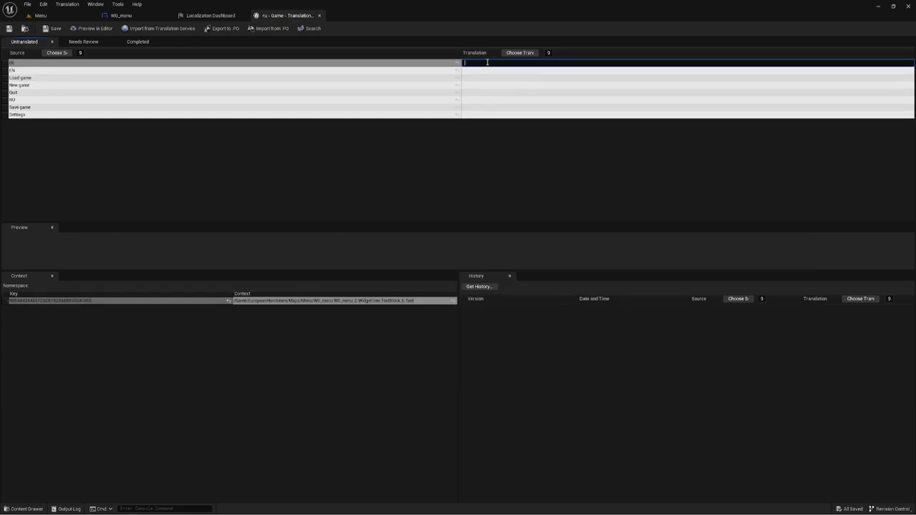
pyautogui.hotkey('ctrl', 'v')
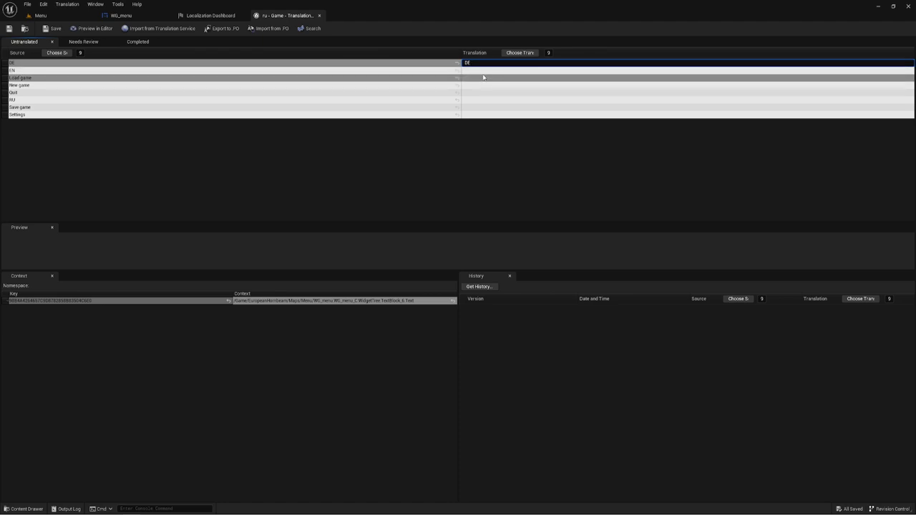
pyautogui.doubleClick(485, 70)
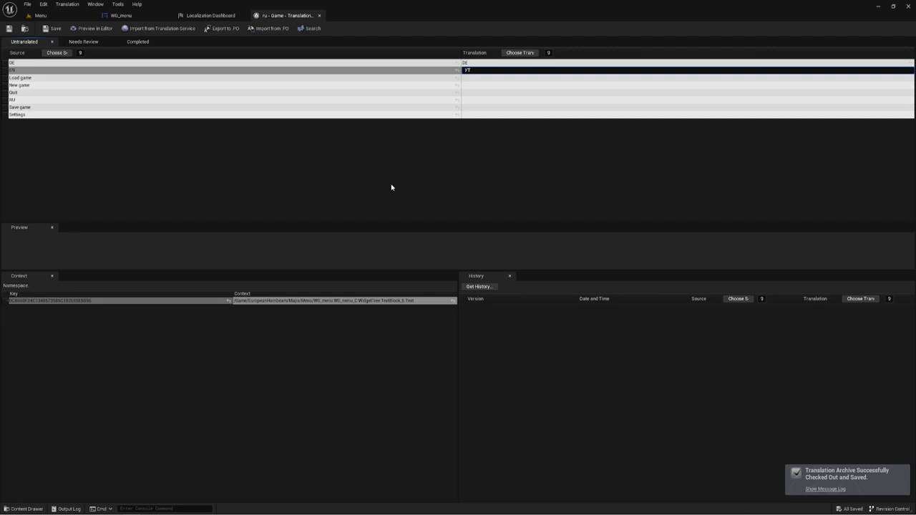
pyautogui.press('Return')
pyautogui.write('загруз')
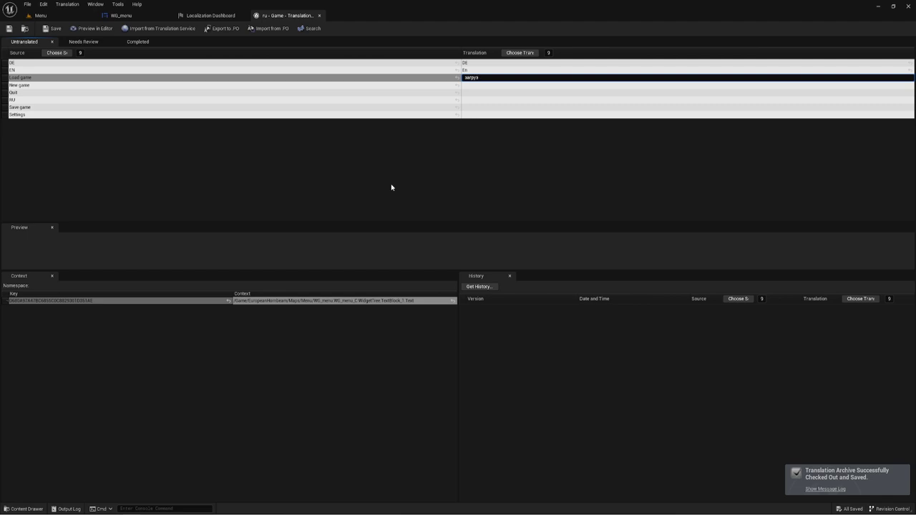
pyautogui.write('ка игру')
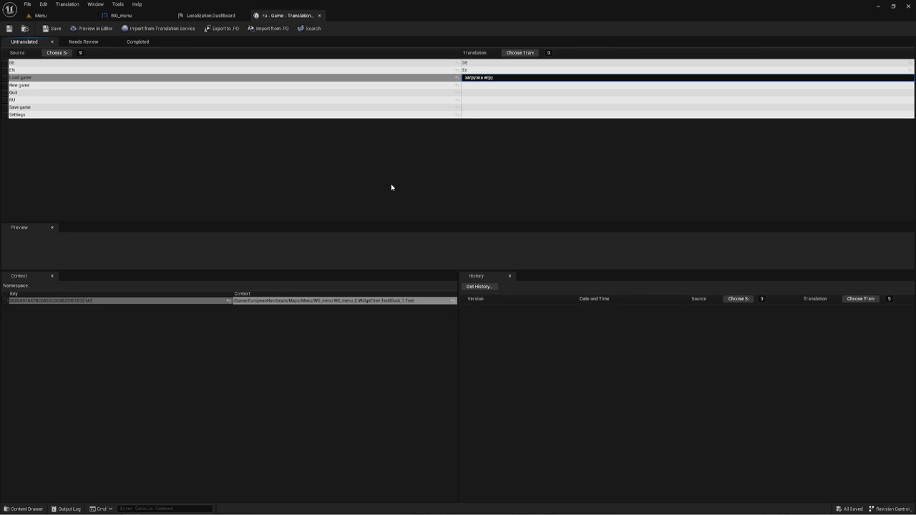
pyautogui.press('Return')
pyautogui.write('Нов')
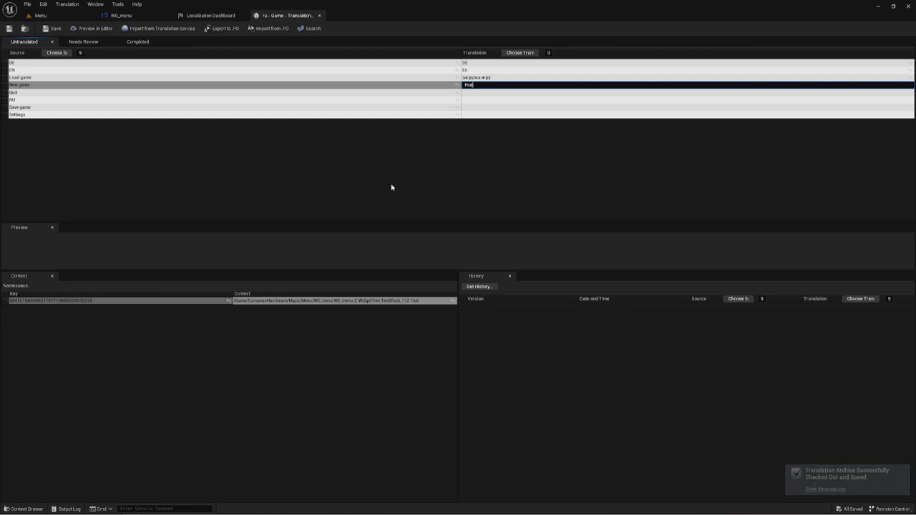
pyautogui.write('ая игра')
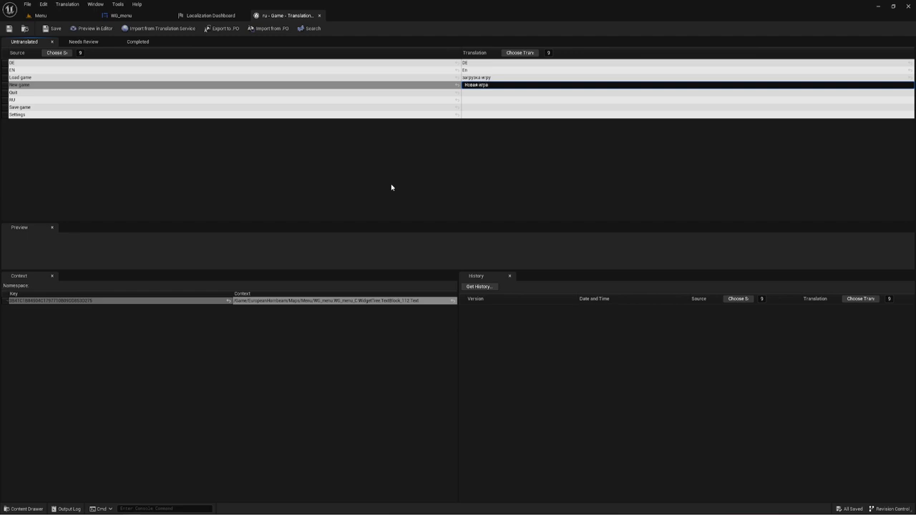
pyautogui.press('Return')
pyautogui.write('Выход')
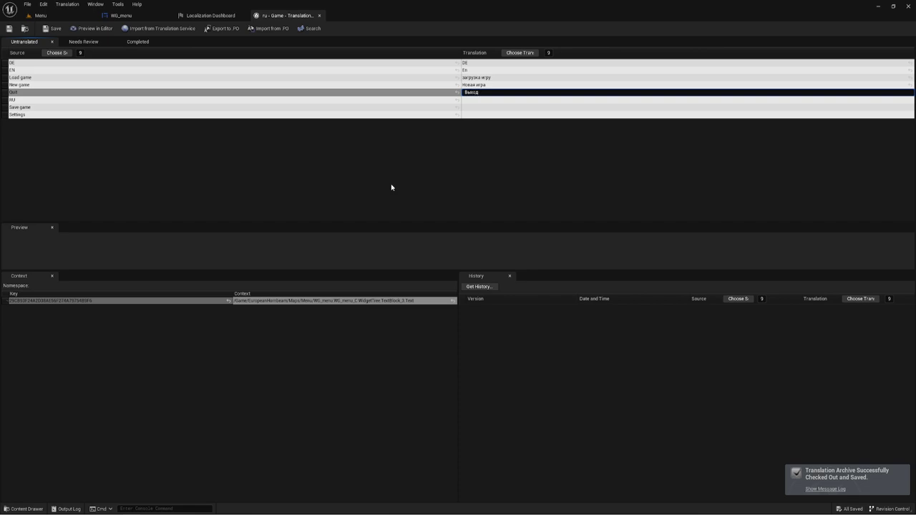
pyautogui.press('Return')
pyautogui.write('RU')
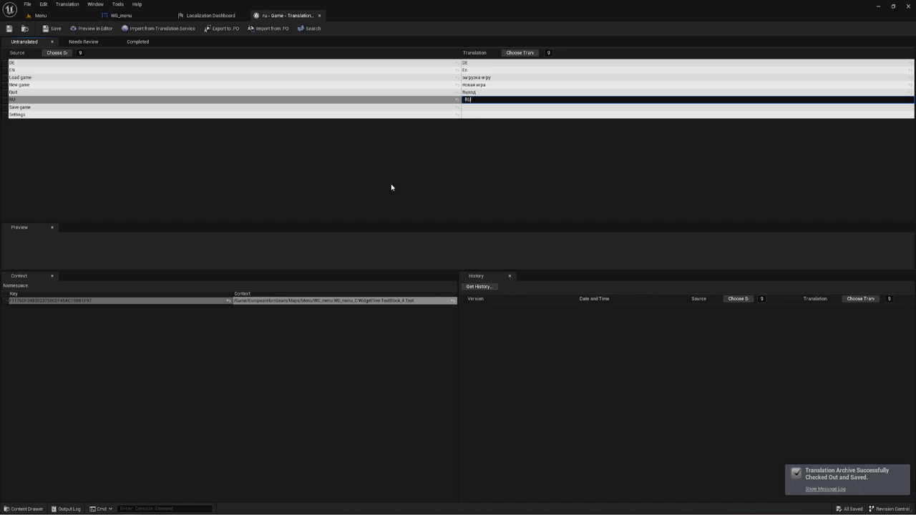
pyautogui.press('Return')
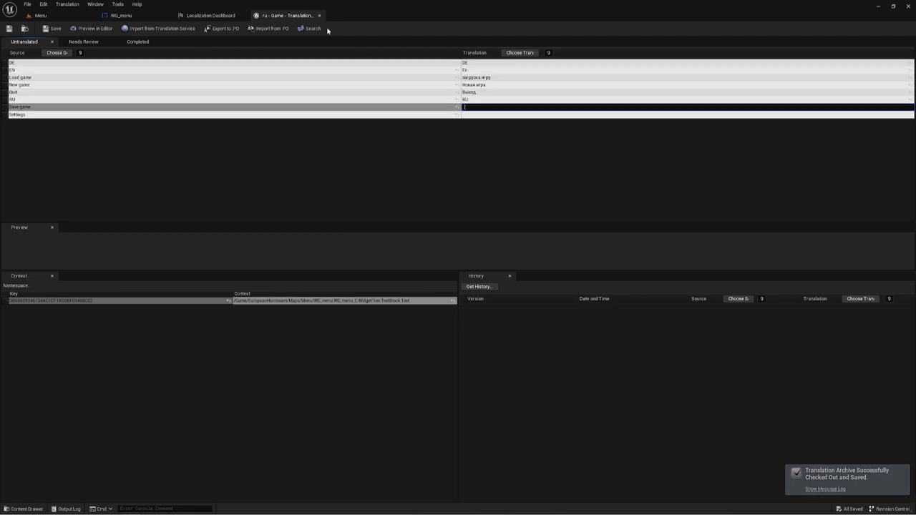
# Step: Check the WG_menu layout, then re-edit the RU translation and begin the Save game entry
pyautogui.click(121, 15)
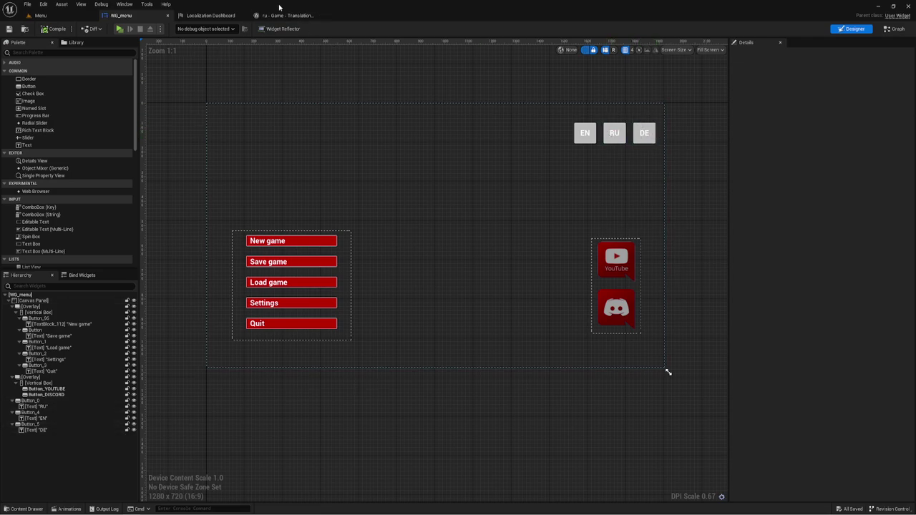
pyautogui.click(285, 15)
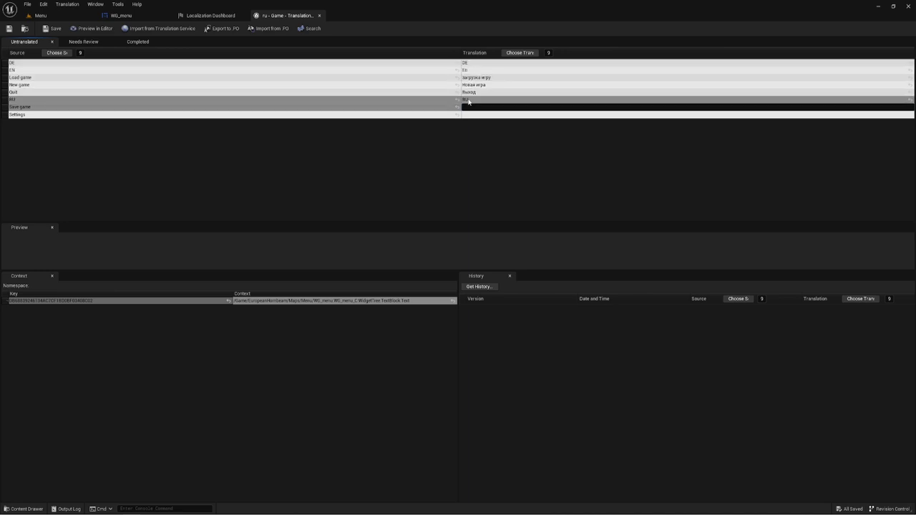
pyautogui.click(478, 101)
pyautogui.click(481, 100)
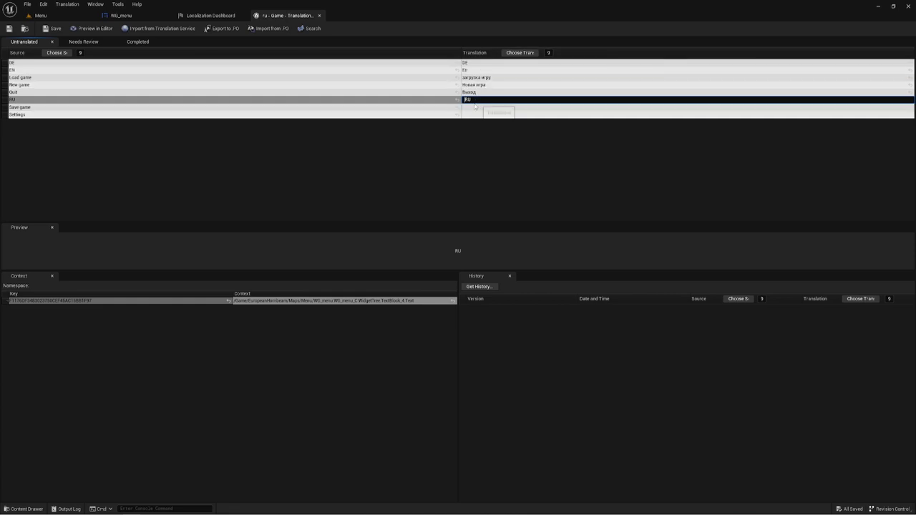
pyautogui.click(473, 108)
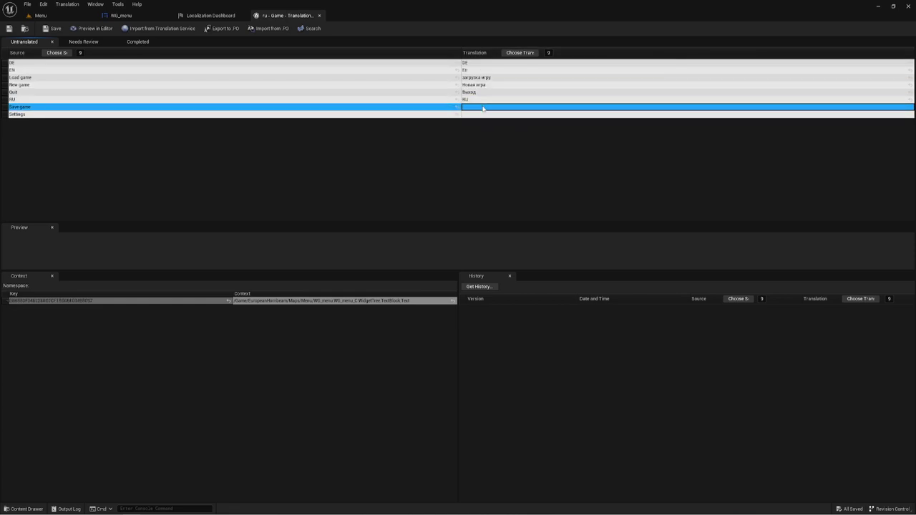
pyautogui.click(470, 108)
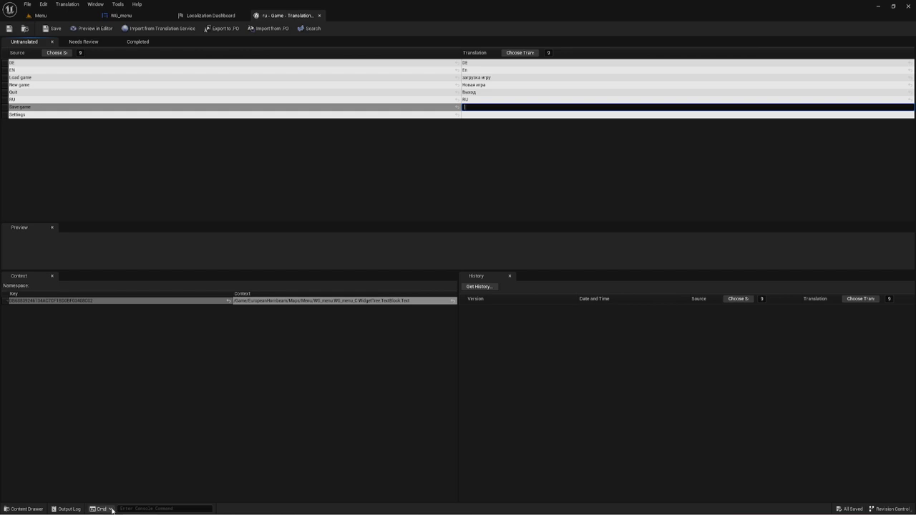
# Step: Set Google Translate's target language to German for the menu labels, then return to the Localization Dashboard
pyautogui.moveTo(123, 501)
pyautogui.click(147, 472)
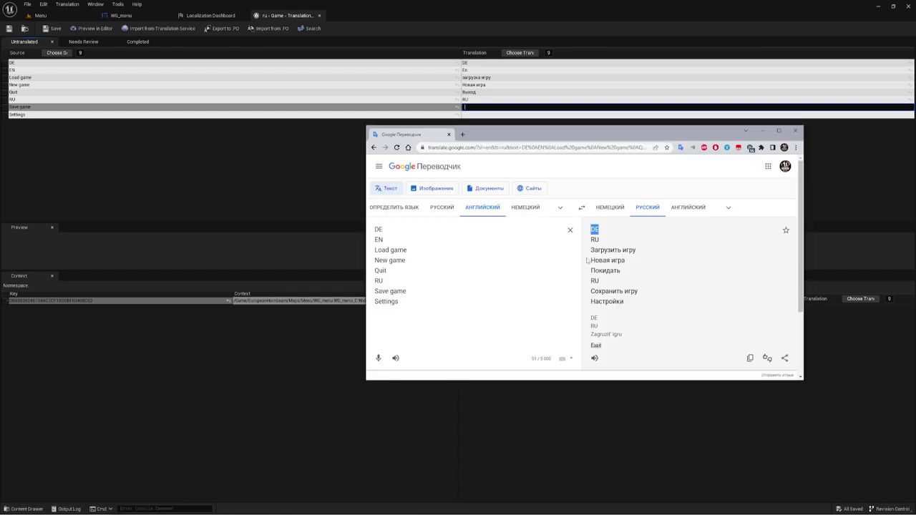
pyautogui.click(610, 207)
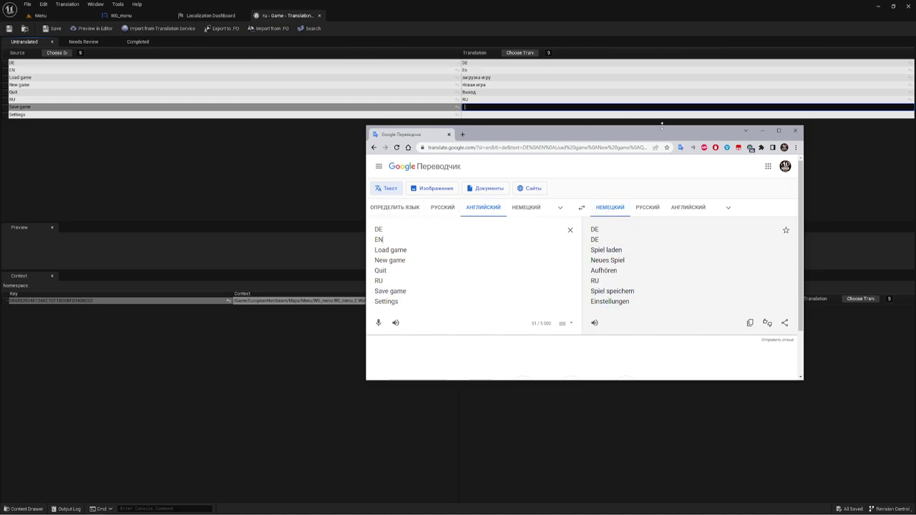
pyautogui.click(210, 15)
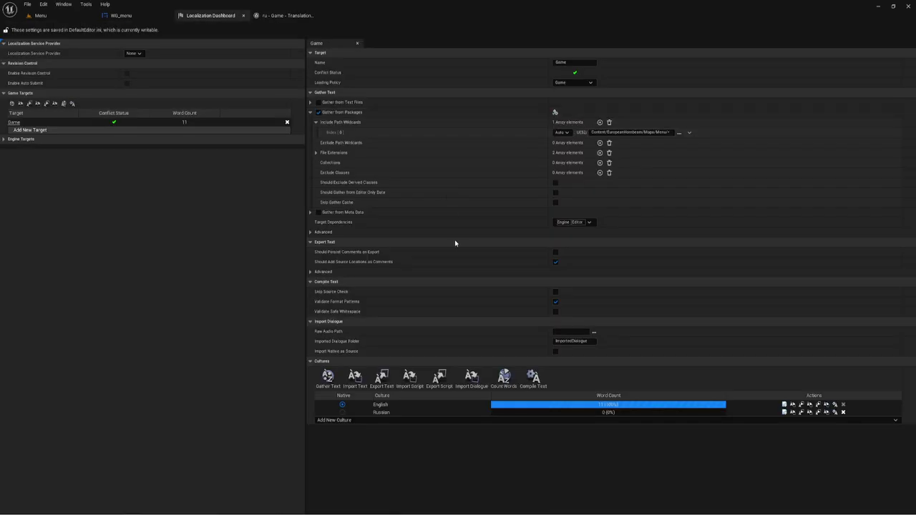
pyautogui.click(337, 421)
pyautogui.write('Росс')
pyautogui.moveTo(335, 428); pyautogui.dragTo(313, 432)
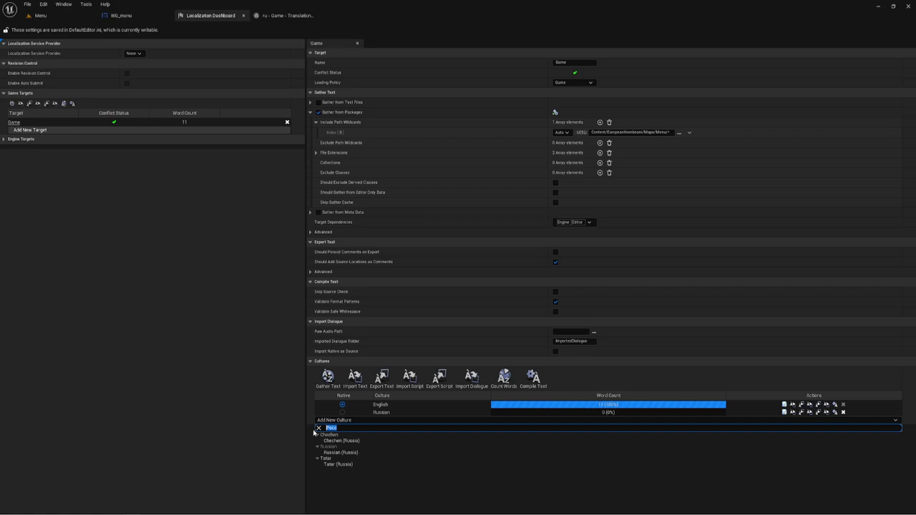
pyautogui.write('ме')
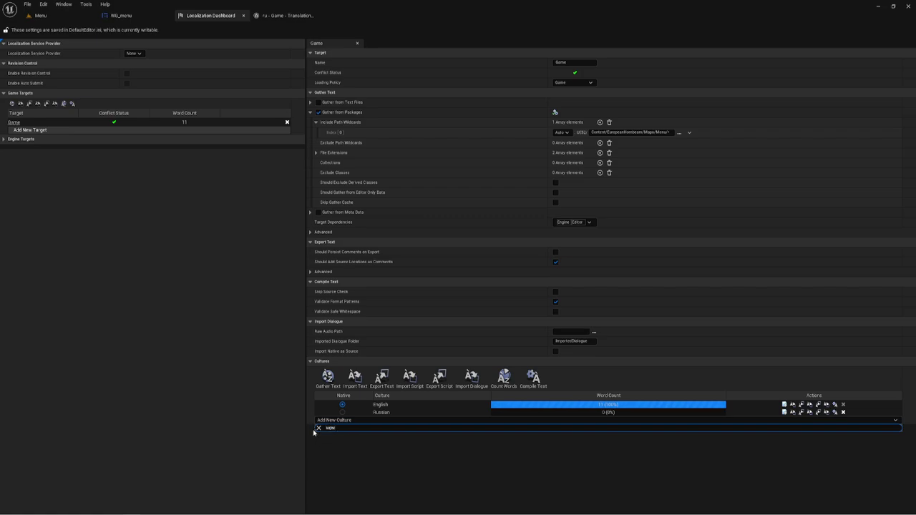
pyautogui.press('BackSpace')
pyautogui.press('BackSpace')
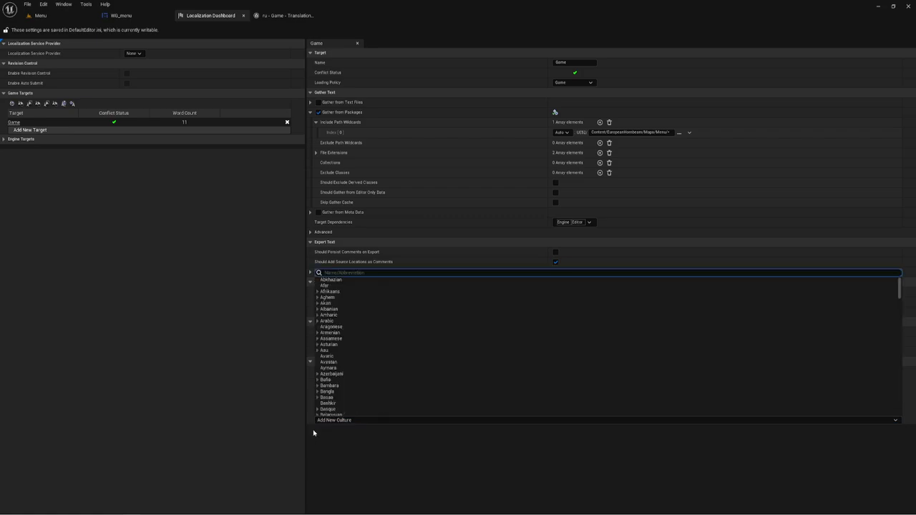
pyautogui.write('нем')
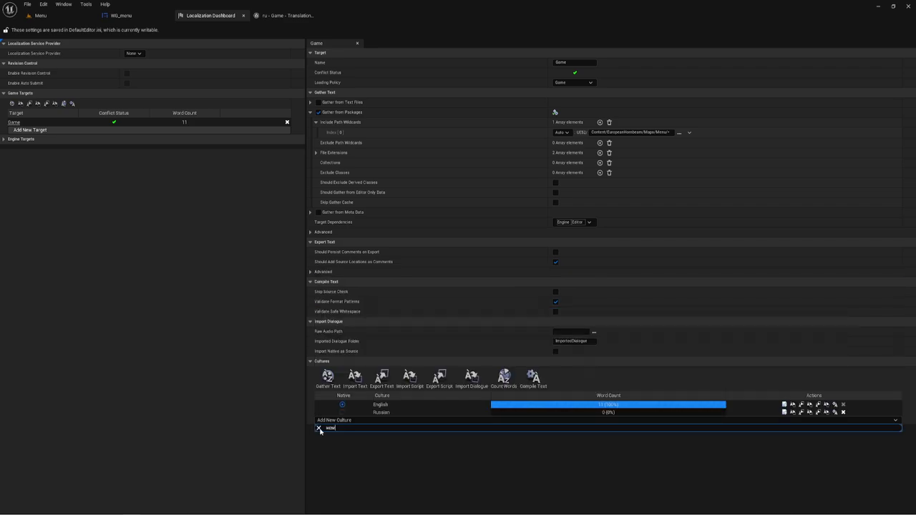
pyautogui.press('BackSpace')
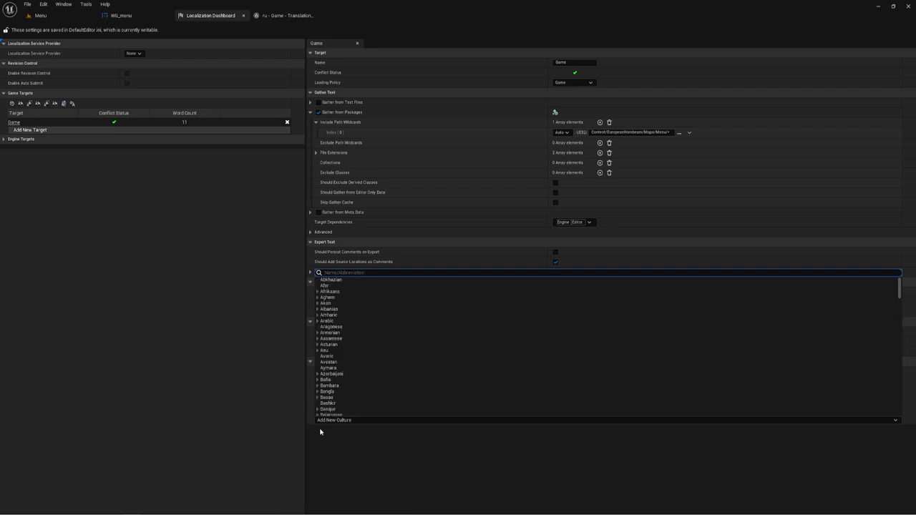
pyautogui.write('ра')
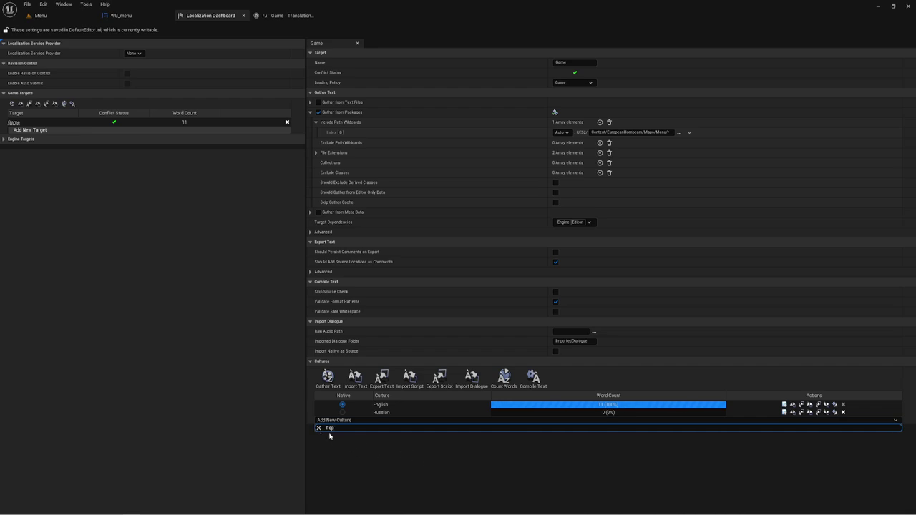
pyautogui.click(272, 15)
pyautogui.click(211, 15)
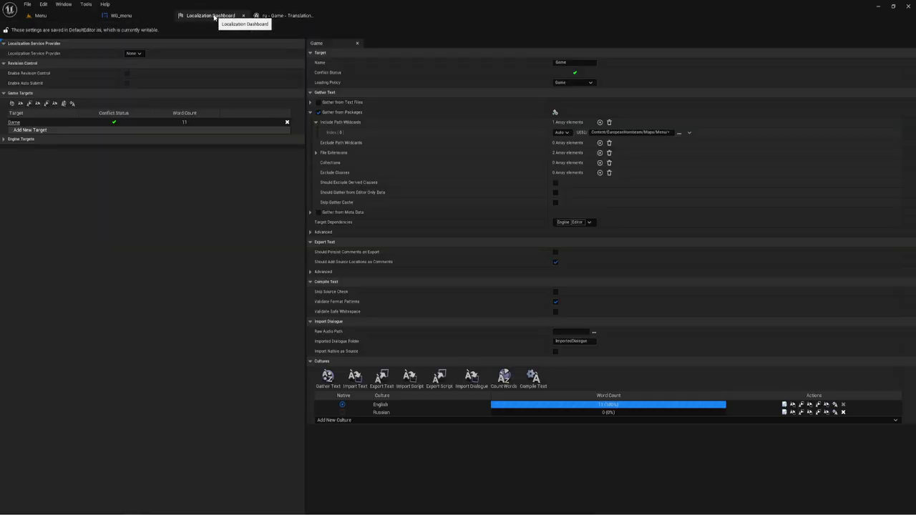
# Step: Bring up the German translation editor, then close it once the German labels are entered
pyautogui.click(283, 16)
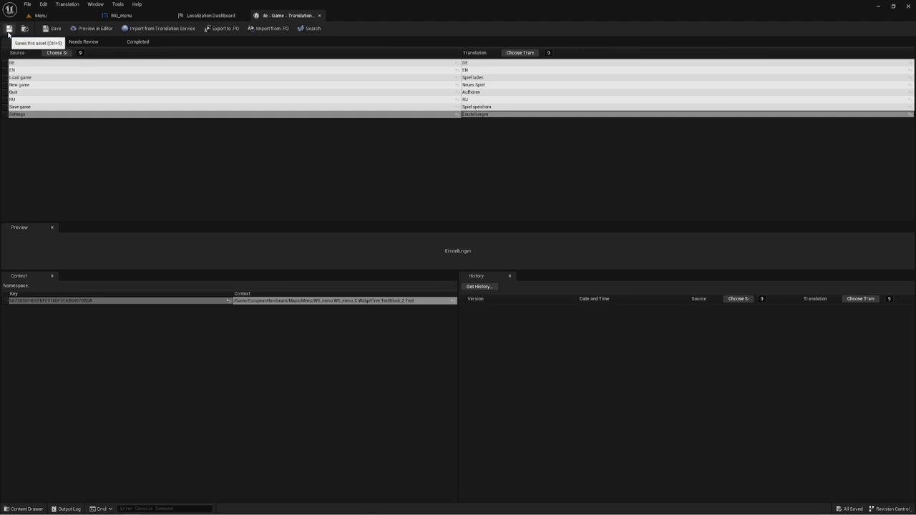
pyautogui.click(320, 17)
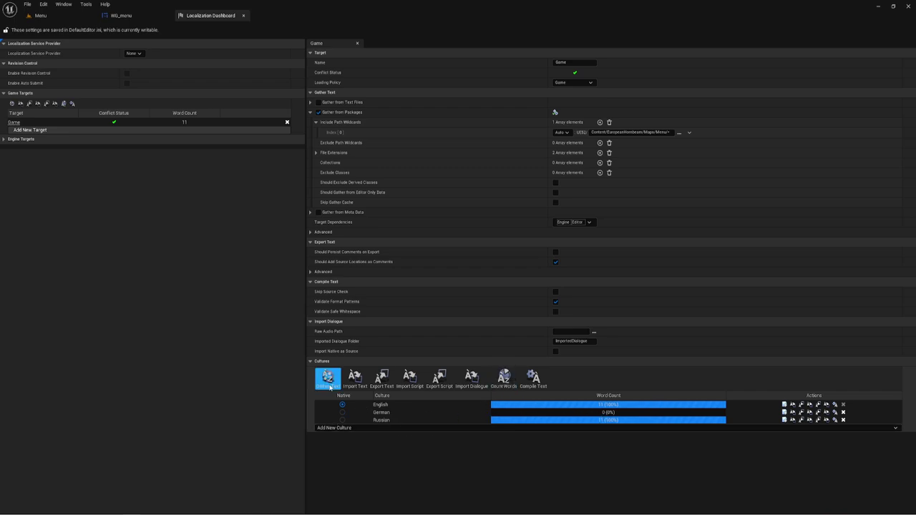
# Step: Run Gather Text for all cultures, dismiss the finished progress window, and switch to WG_menu
pyautogui.click(327, 377)
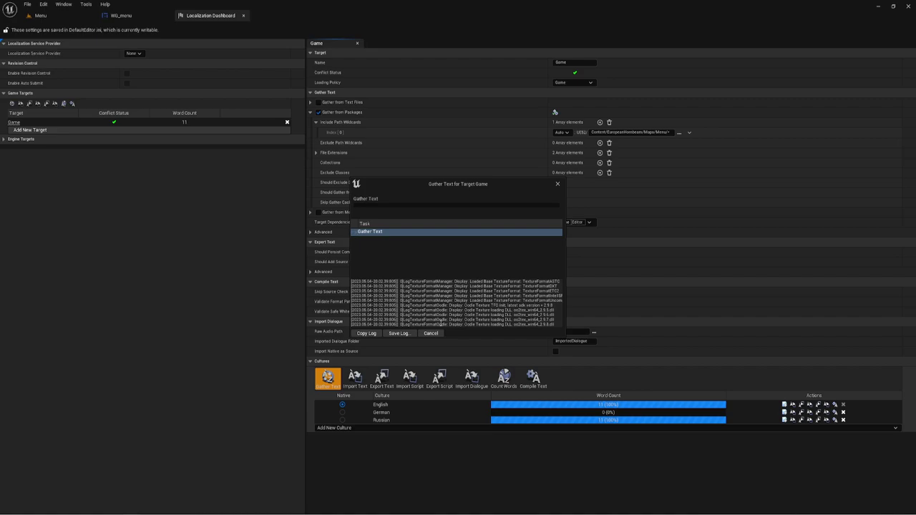
pyautogui.click(428, 333)
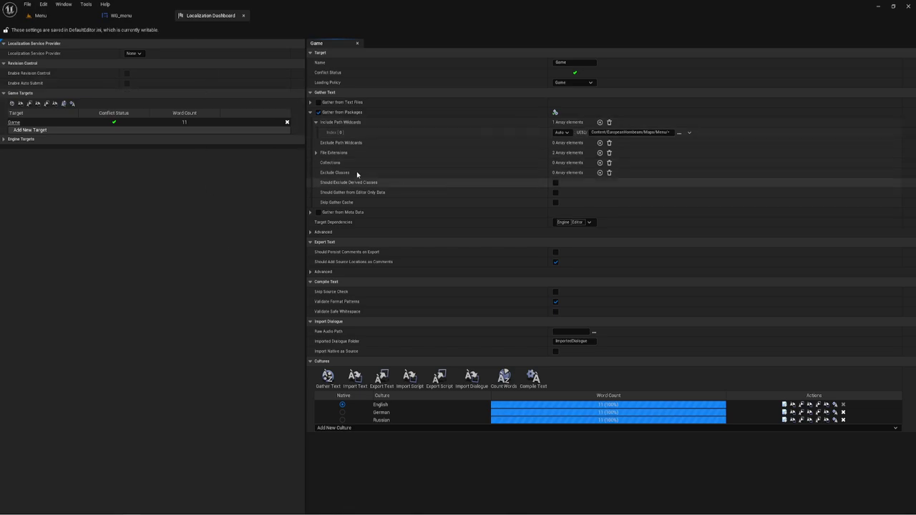
pyautogui.click(122, 15)
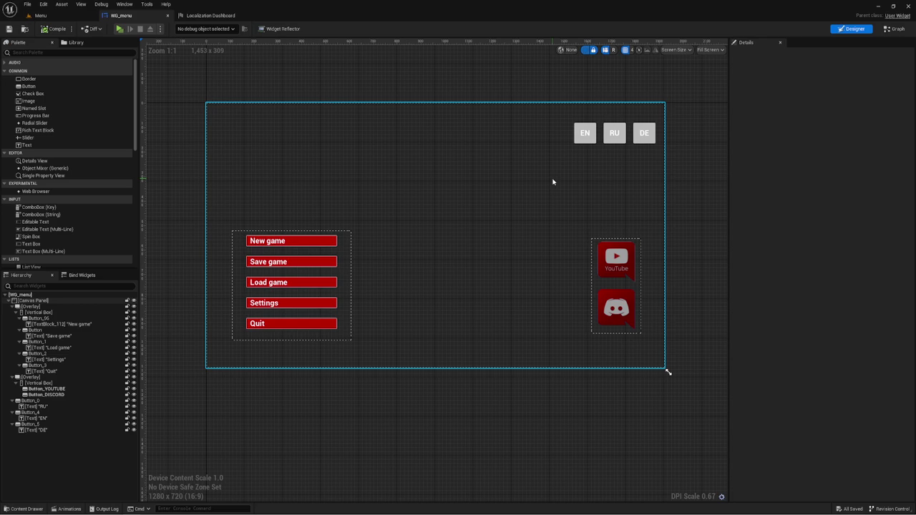
# Step: Select the EN button and inspect its On Clicked graph's Set Current Culture 'en' node
pyautogui.click(617, 155)
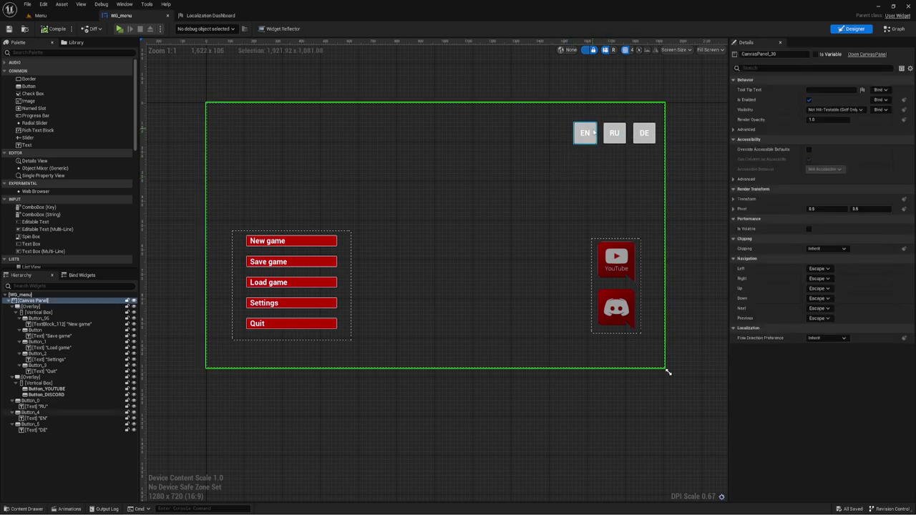
pyautogui.click(592, 133)
pyautogui.scroll(-2, 794, 251)
pyautogui.scroll(-5, 793, 250)
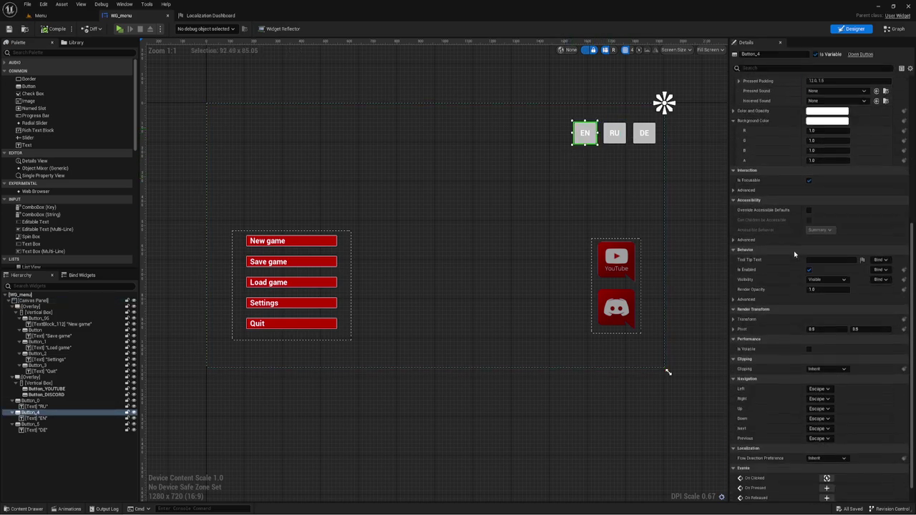
pyautogui.scroll(-1, 793, 250)
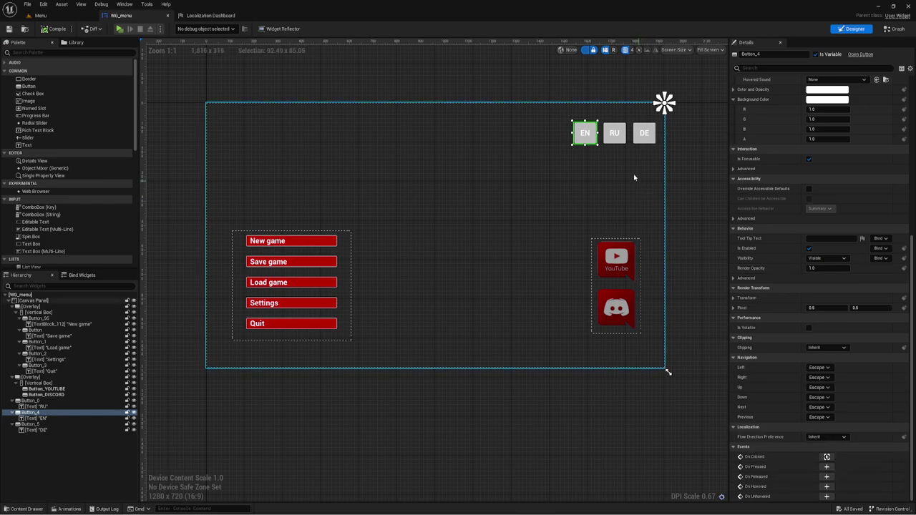
pyautogui.click(826, 456)
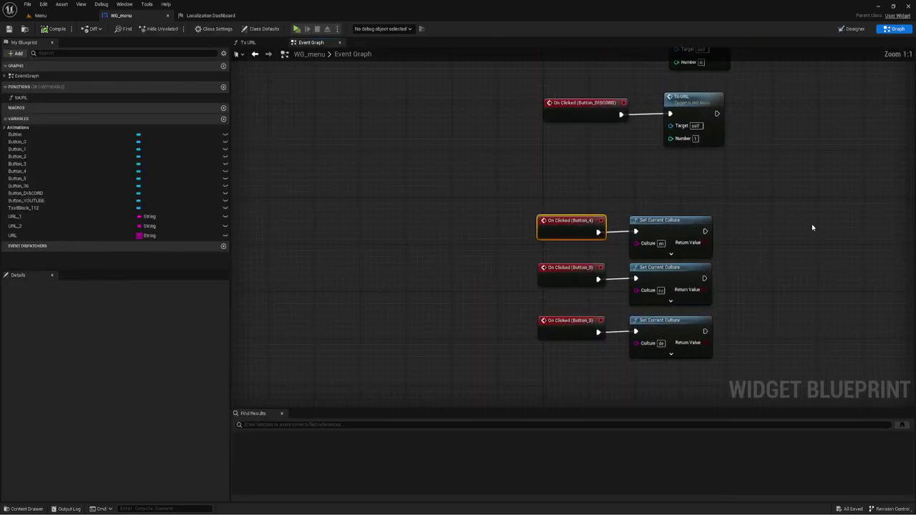
pyautogui.moveTo(408, 149); pyautogui.dragTo(511, 189)
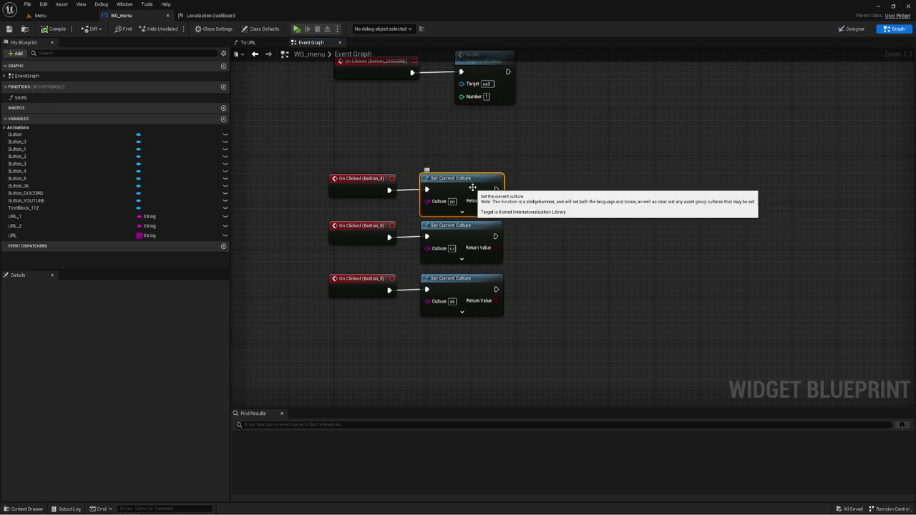
pyautogui.moveTo(472, 188); pyautogui.dragTo(454, 178)
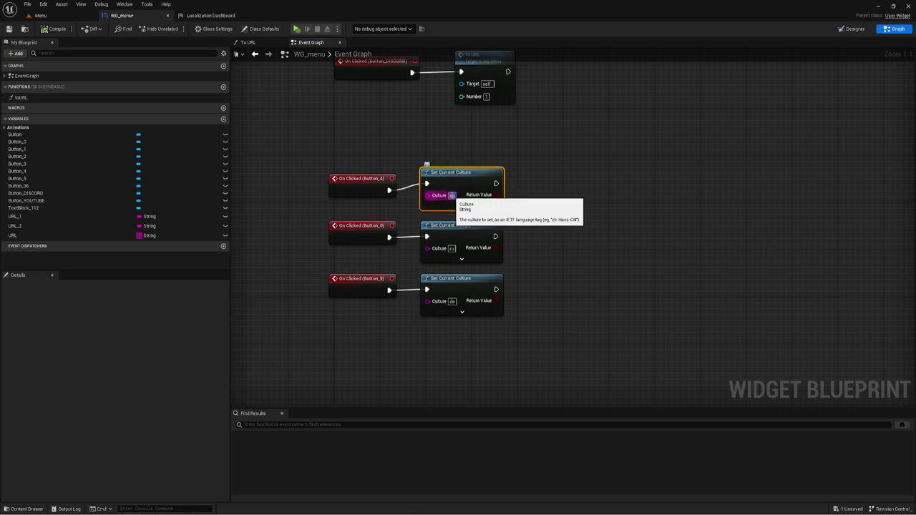
pyautogui.click(452, 196)
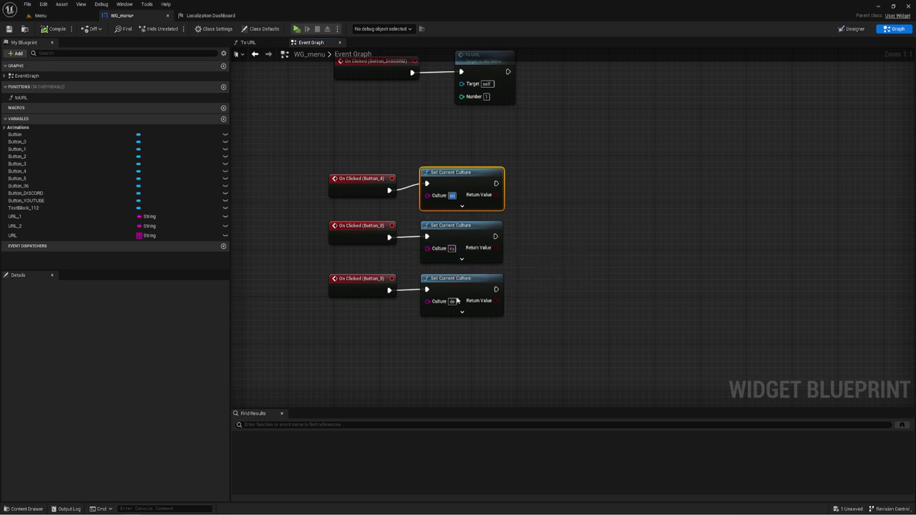
pyautogui.click(206, 15)
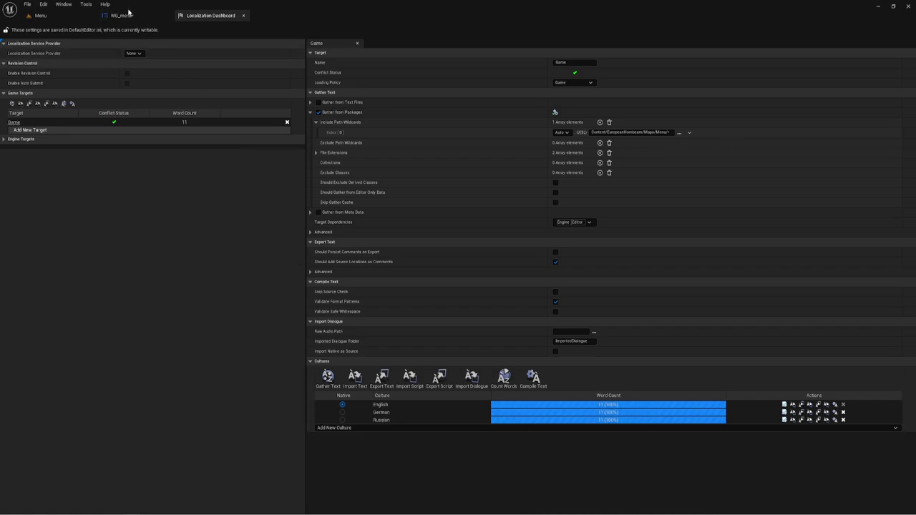
# Step: Search the Add New Culture list for 'germa' and 'Tata' without adding any, then return to WG_menu
pyautogui.click(344, 427)
pyautogui.write('germa')
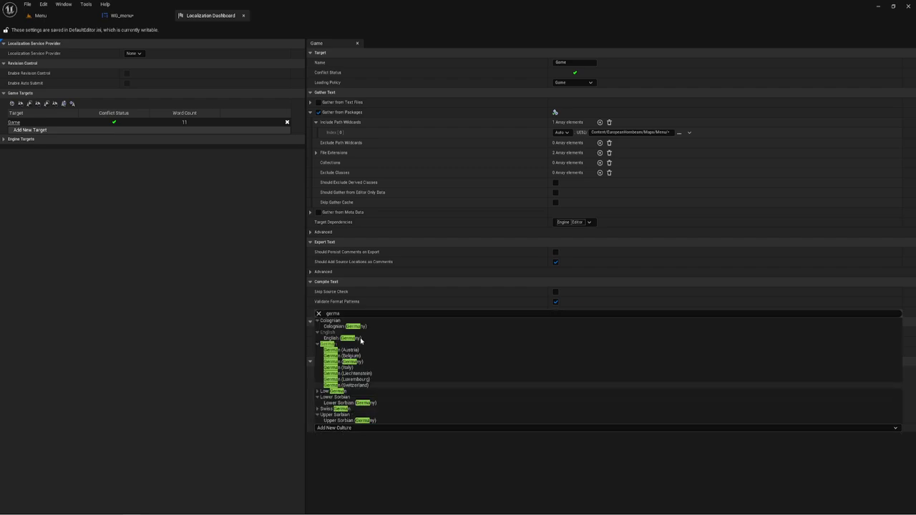
pyautogui.click(347, 312)
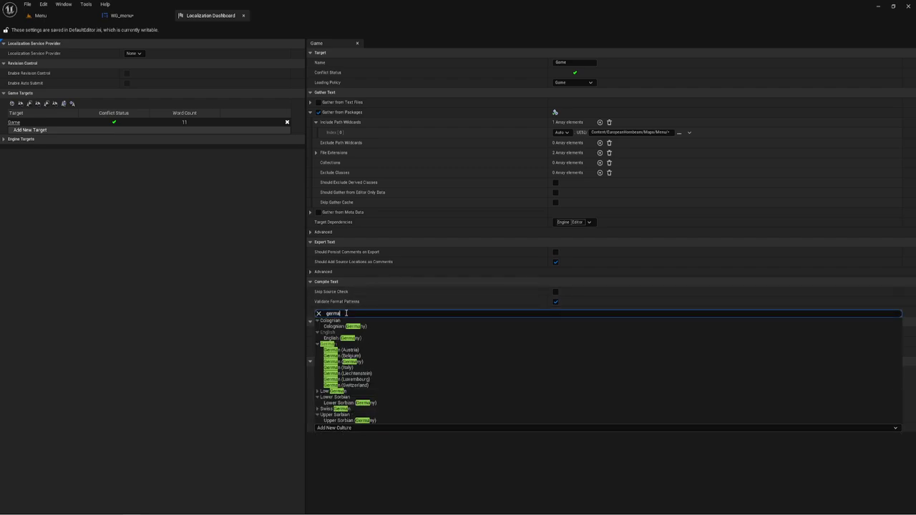
pyautogui.hotkey('ctrl', 'a')
pyautogui.write('Tat')
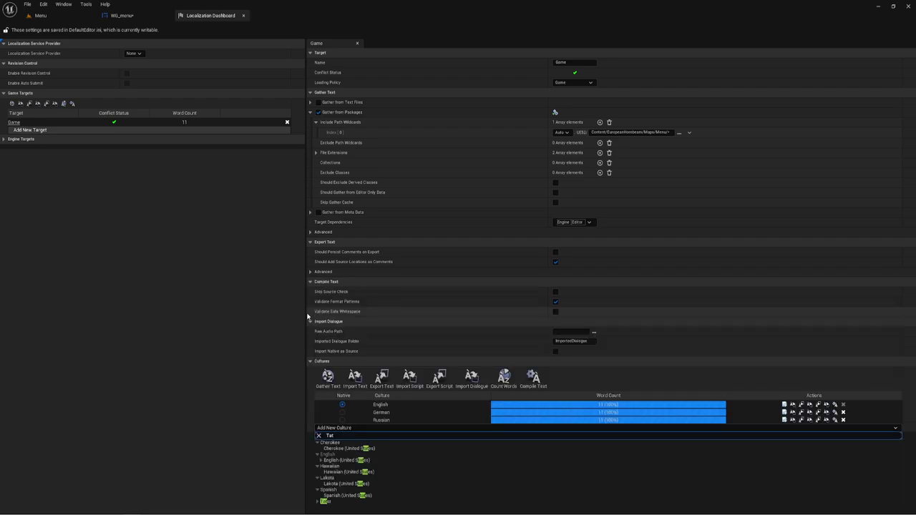
pyautogui.write('a')
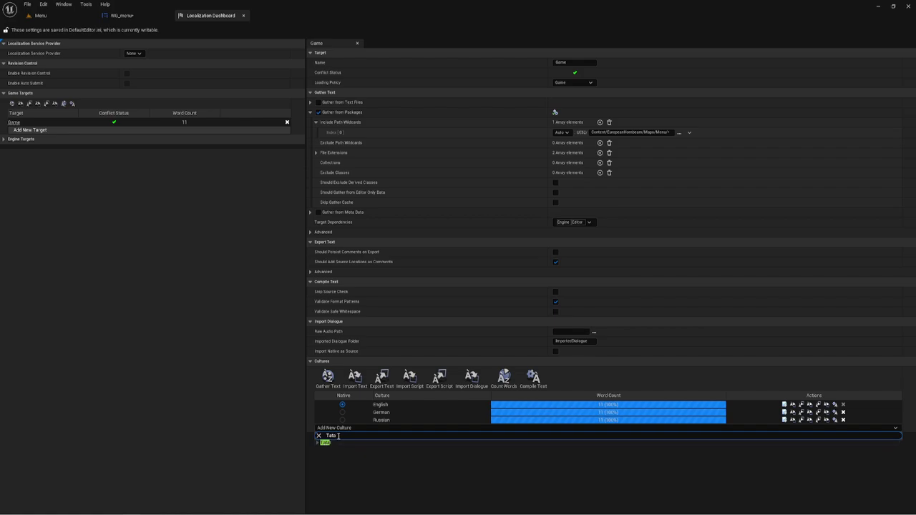
pyautogui.press('BackSpace')
pyautogui.press('BackSpace')
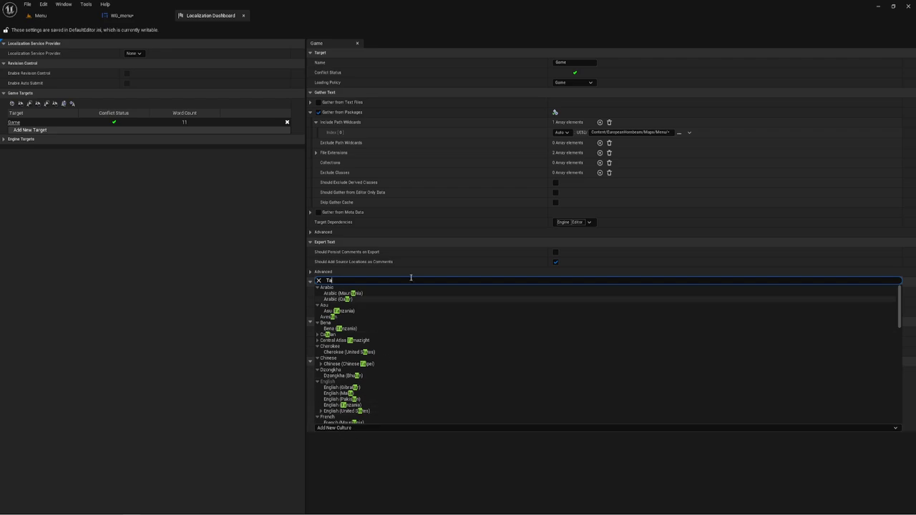
pyautogui.click(123, 16)
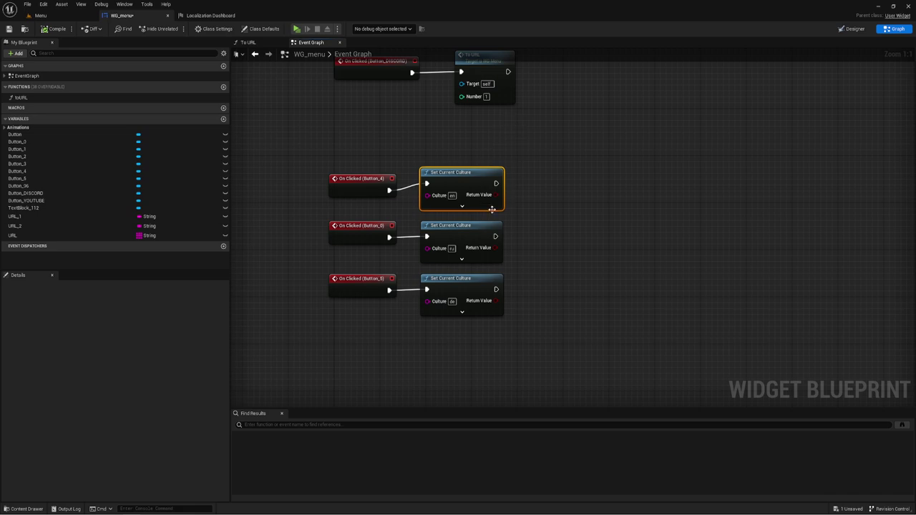
# Step: Switch to the Menu level, play a game preview, and try the German button before closing it
pyautogui.click(558, 138)
pyautogui.moveTo(342, 171); pyautogui.dragTo(538, 213)
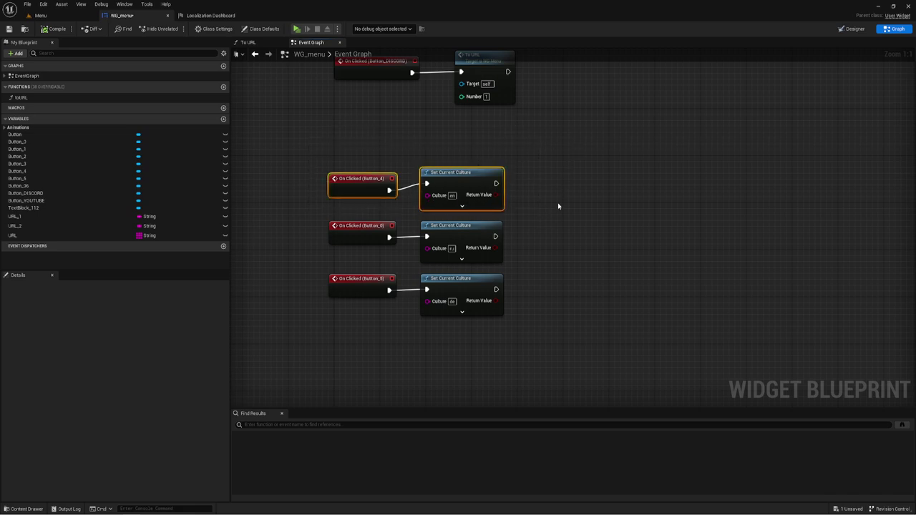
pyautogui.click(844, 29)
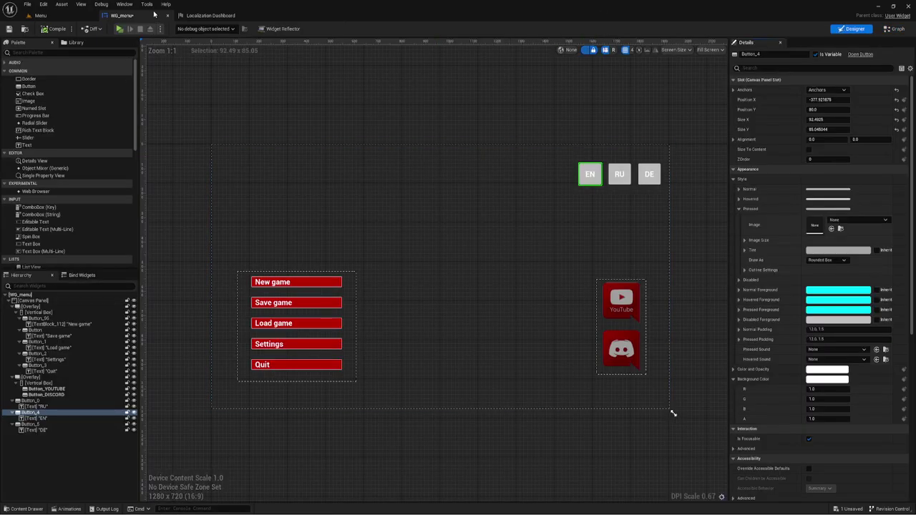
pyautogui.click(41, 15)
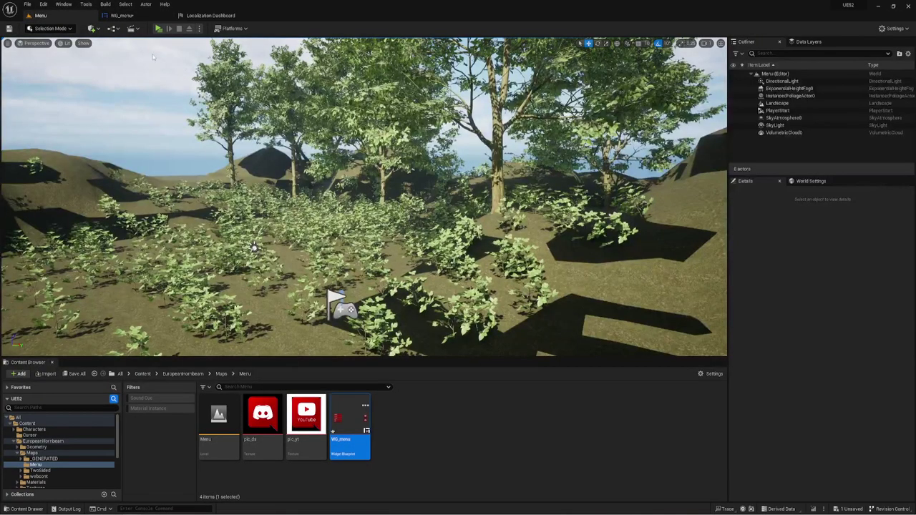
pyautogui.click(158, 29)
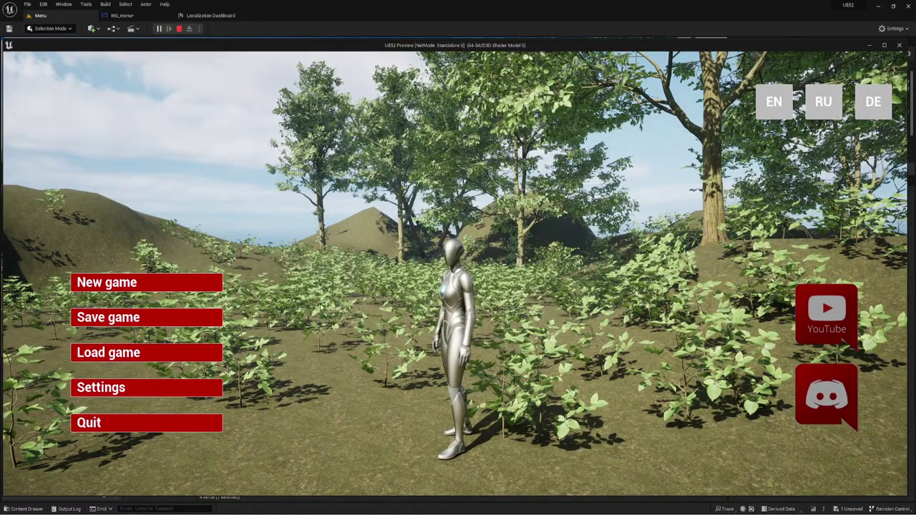
pyautogui.click(873, 101)
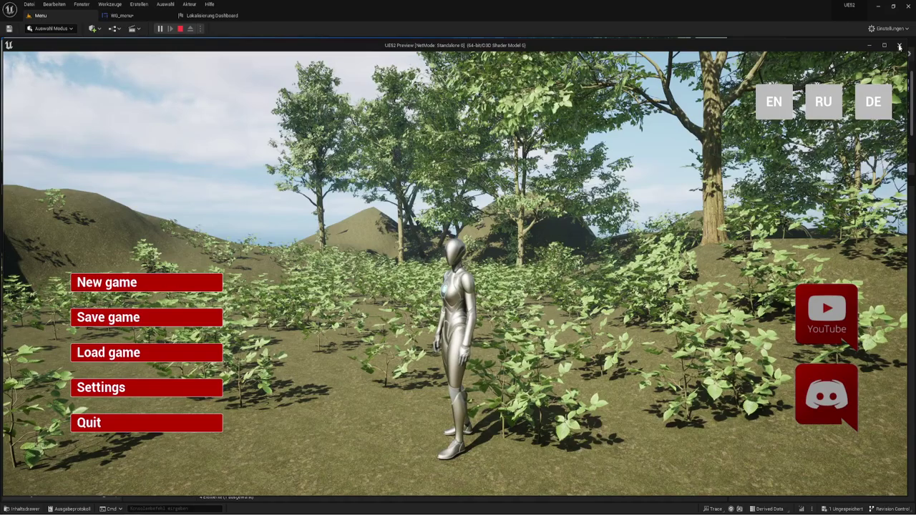
pyautogui.click(899, 46)
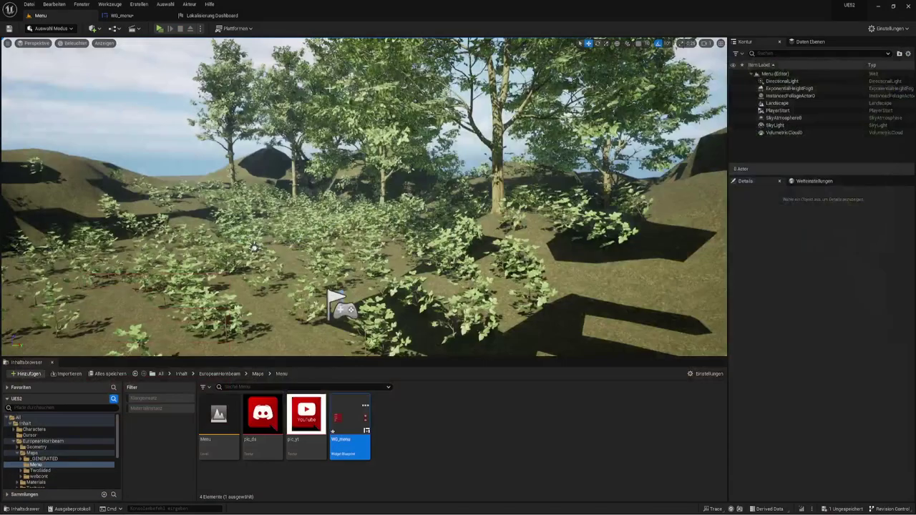
# Step: Play the level in a New Editor Window (PIE), try the EN button, then close the preview
pyautogui.click(200, 29)
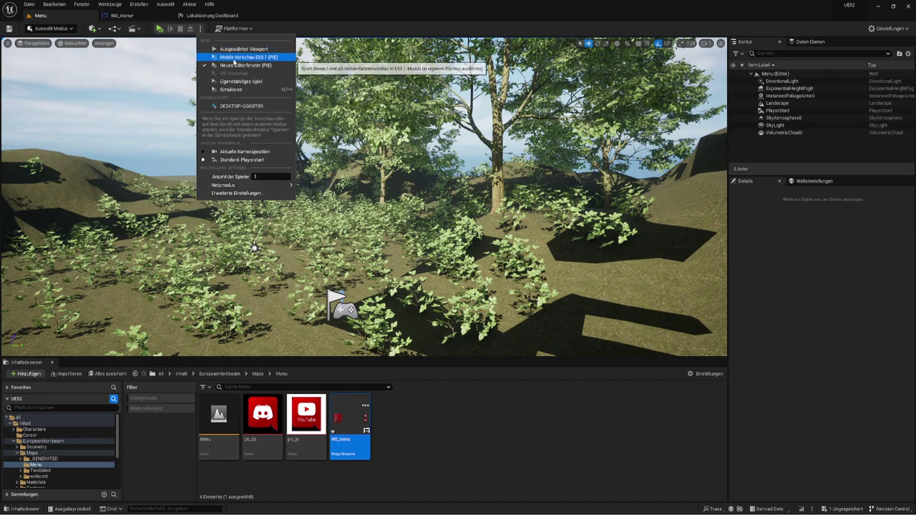
pyautogui.click(161, 28)
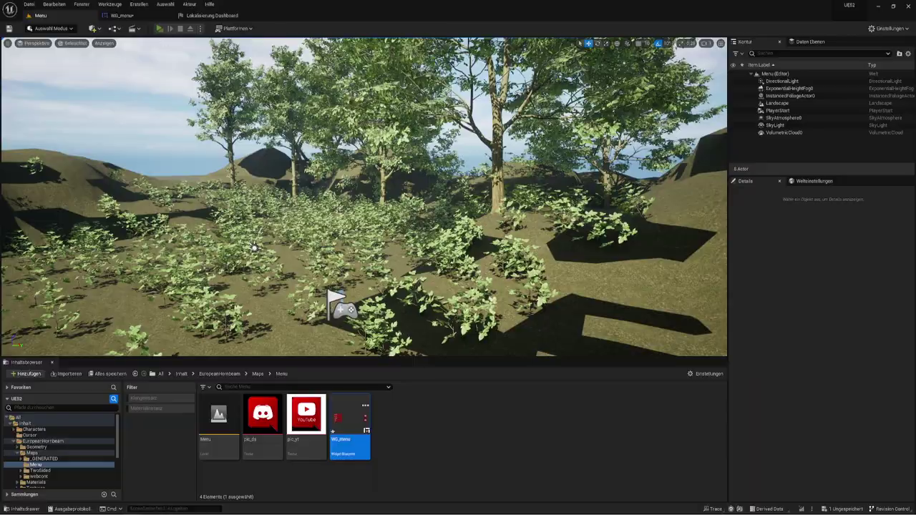
pyautogui.click(774, 101)
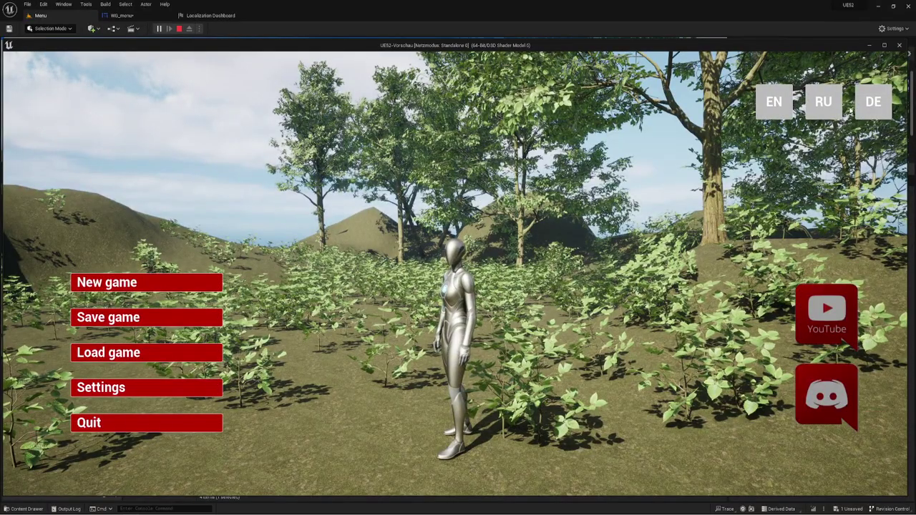
pyautogui.click(897, 45)
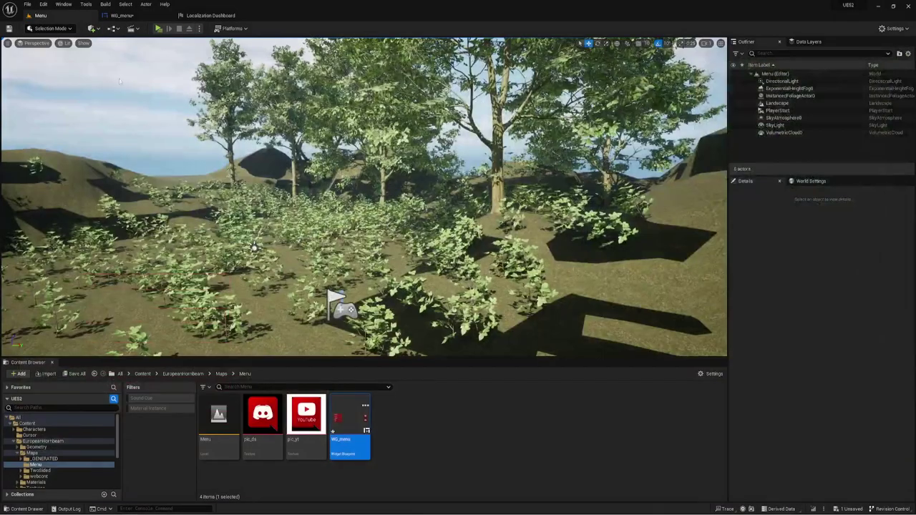
pyautogui.click(201, 29)
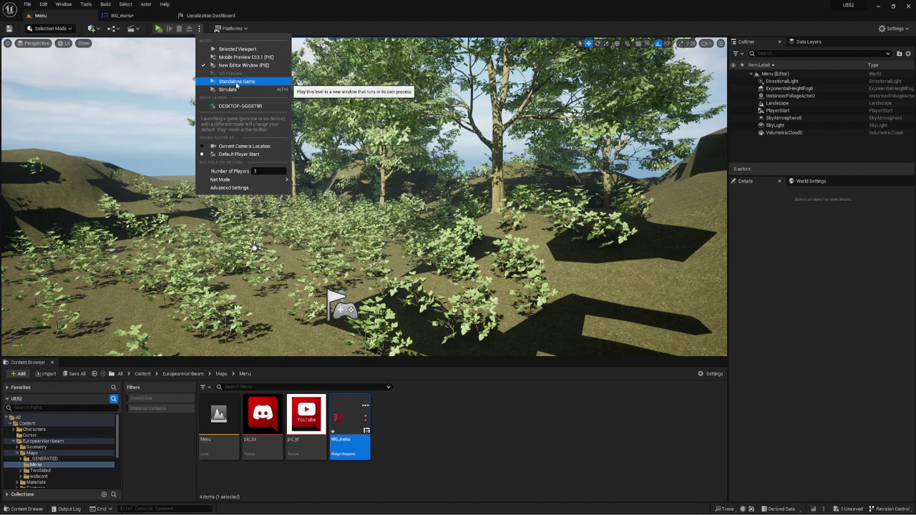
# Step: Launch a Standalone Game after saving WG_menu, try the DE button, then exit with Esc
pyautogui.click(237, 84)
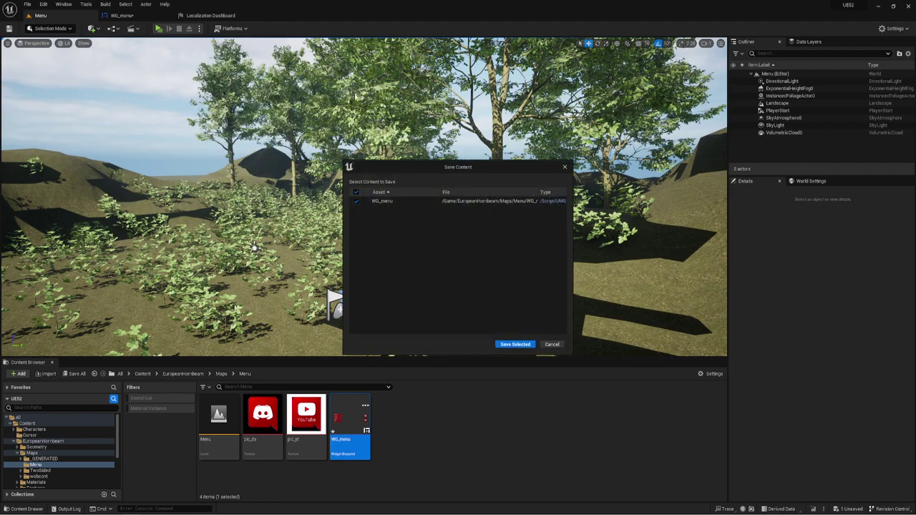
pyautogui.click(518, 344)
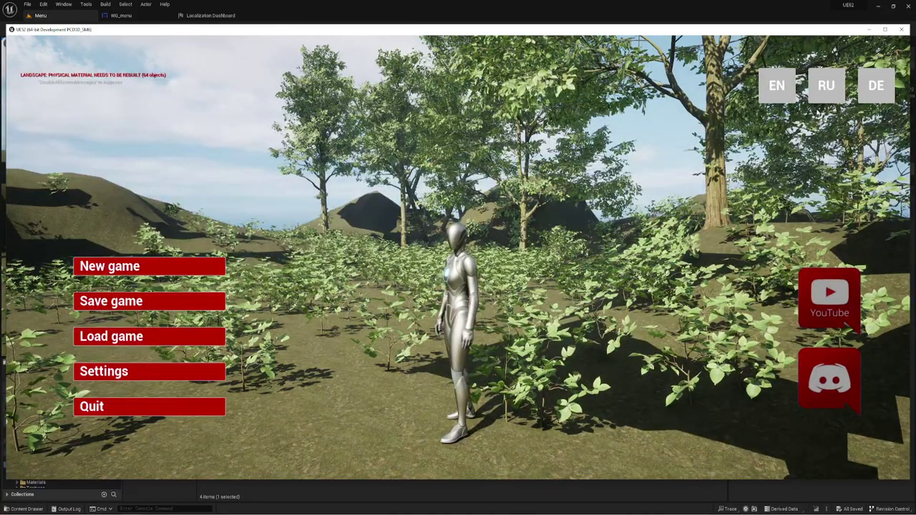
pyautogui.click(871, 91)
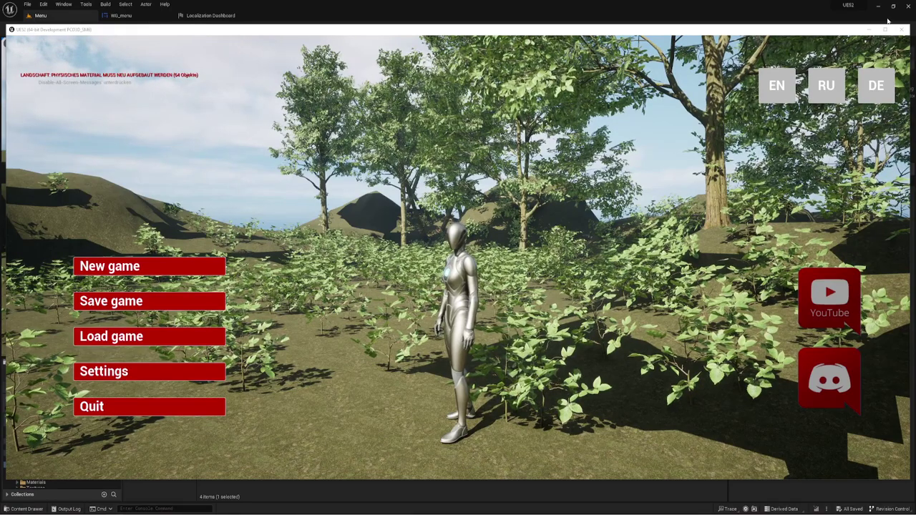
pyautogui.press('Escape')
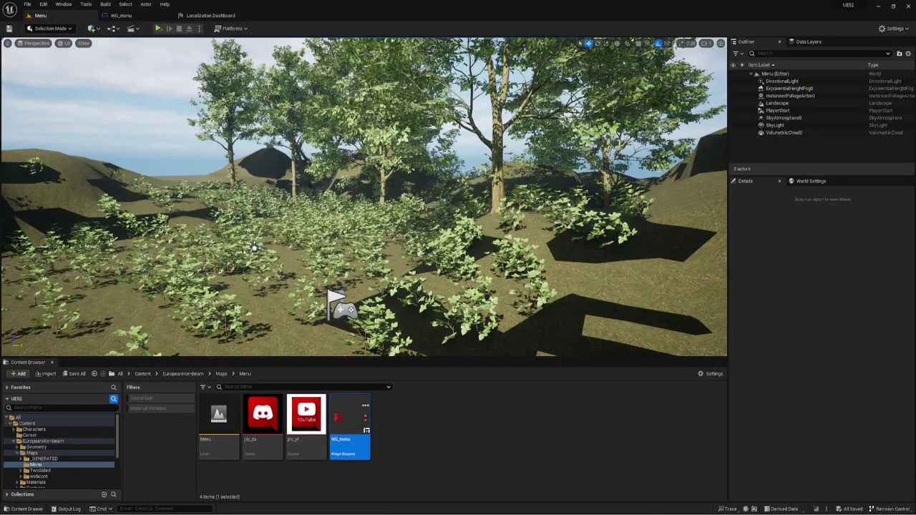
# Step: Count words and compile text for all Game target cultures, closing each report, then return to WG_menu
pyautogui.click(211, 15)
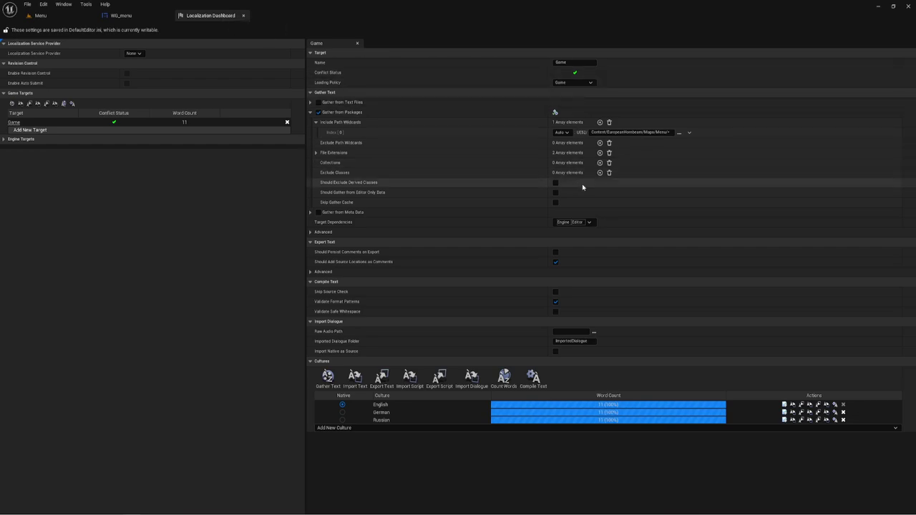
pyautogui.click(511, 384)
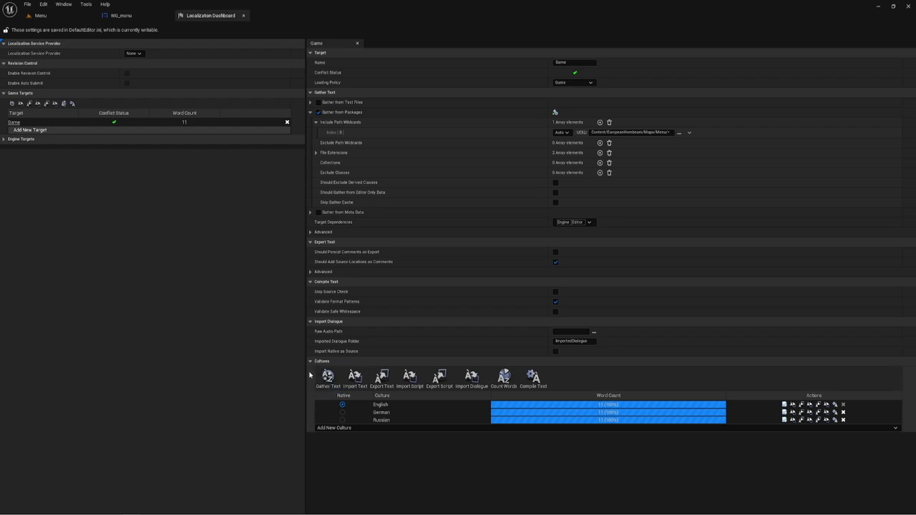
pyautogui.click(505, 379)
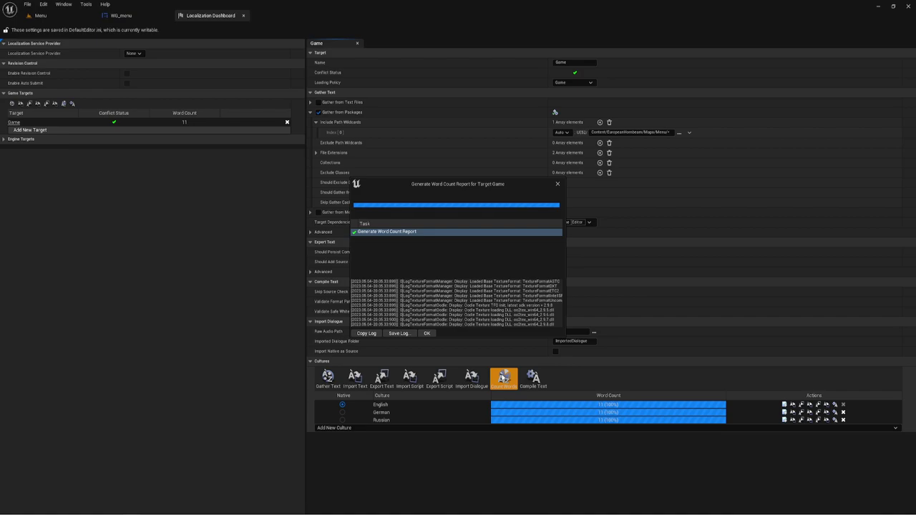
pyautogui.click(426, 333)
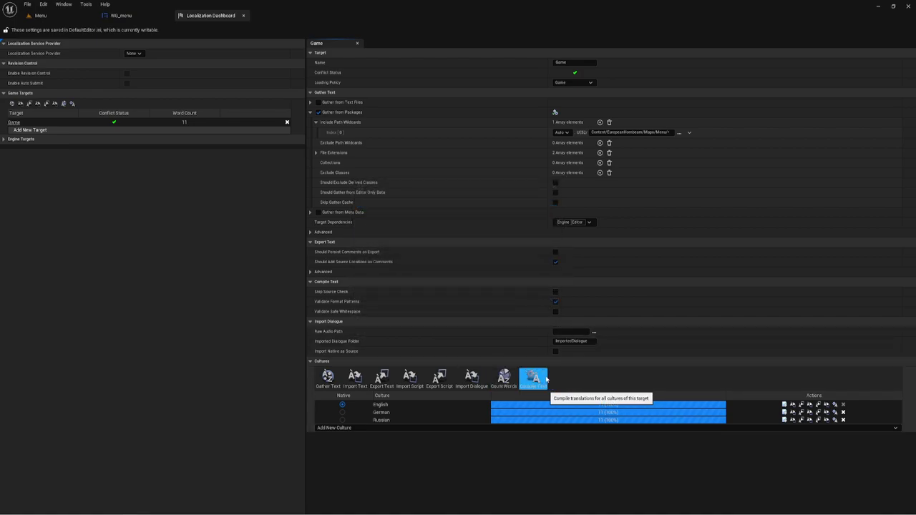
pyautogui.click(540, 383)
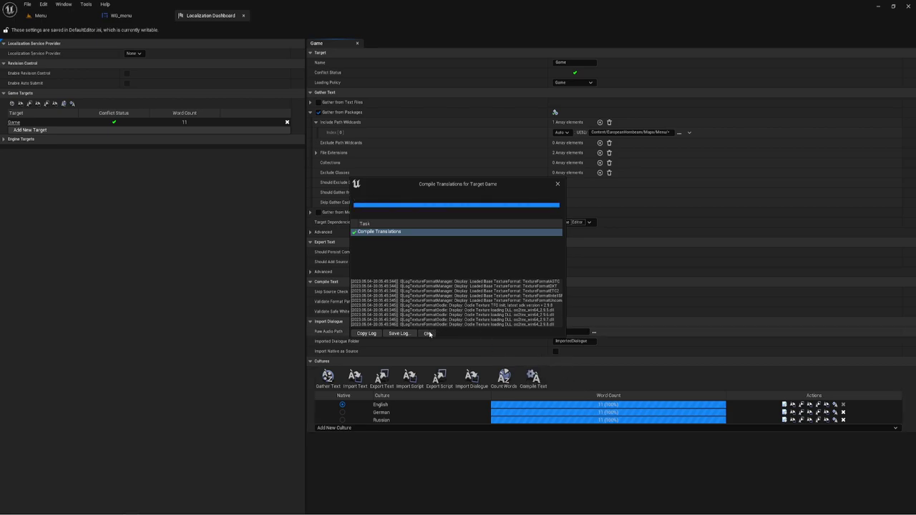
pyautogui.click(428, 333)
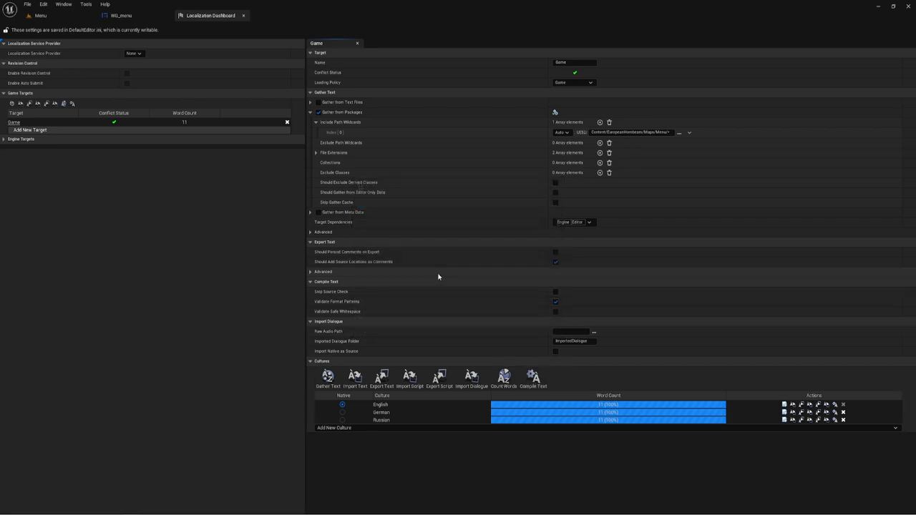
pyautogui.click(133, 16)
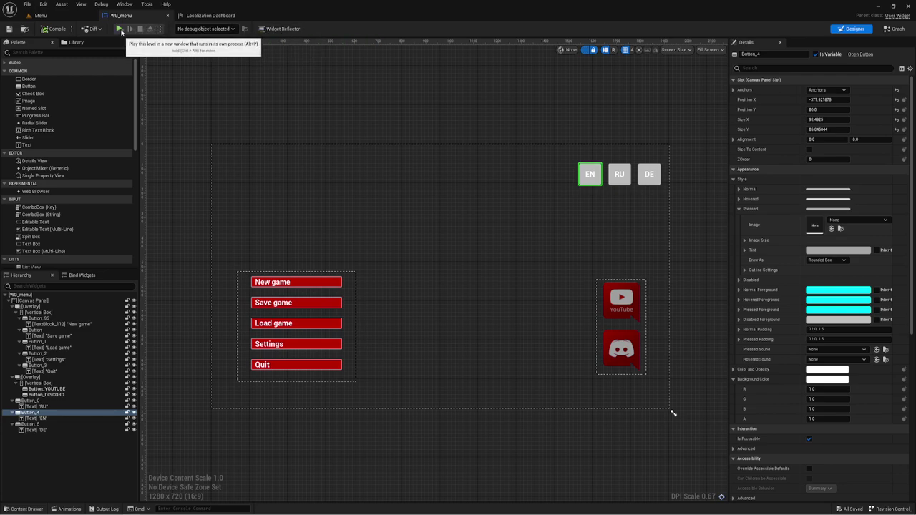
pyautogui.click(163, 28)
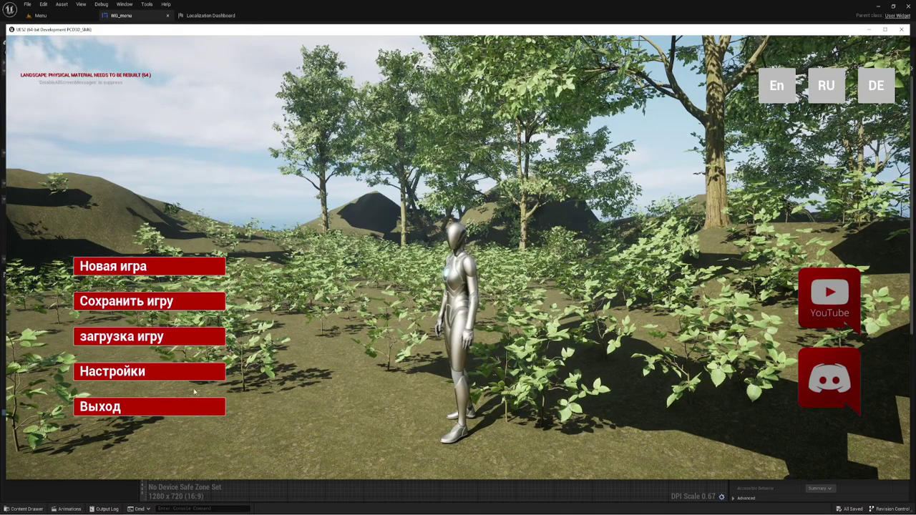
pyautogui.click(783, 87)
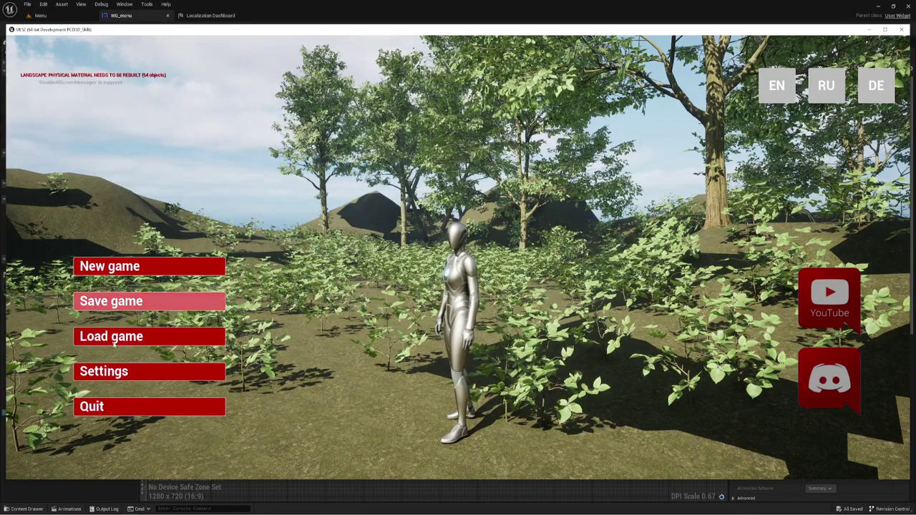
pyautogui.click(876, 86)
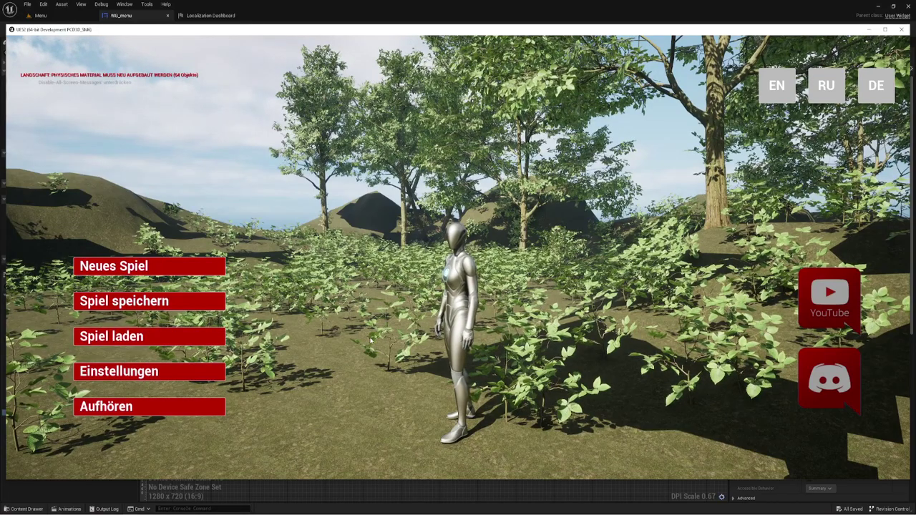
pyautogui.click(901, 30)
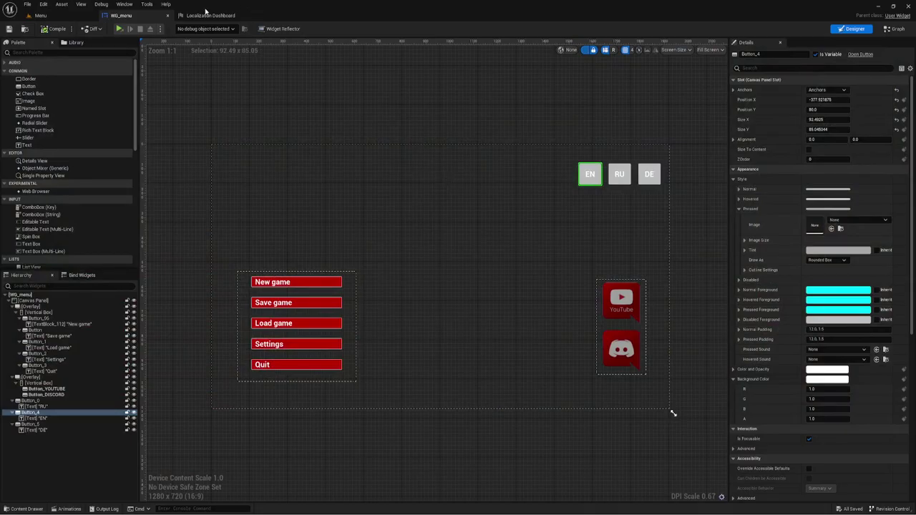
# Step: Review the Localization Dashboard and WG_menu designer, panning the canvas, and finish on the Menu level
pyautogui.click(211, 15)
pyautogui.click(556, 301)
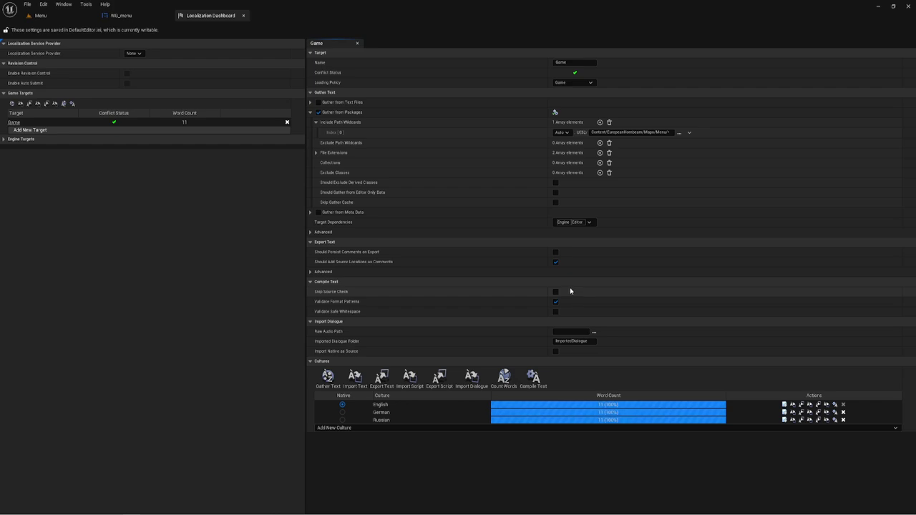
pyautogui.click(40, 15)
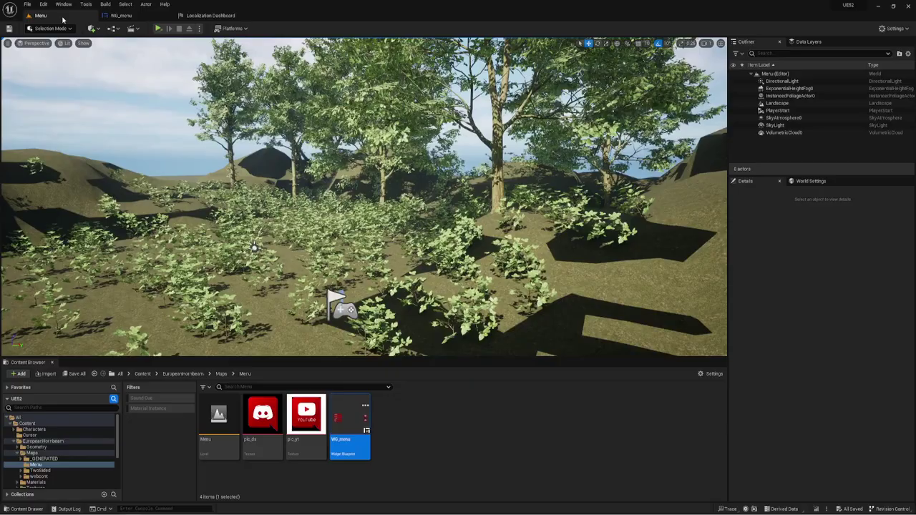
pyautogui.click(131, 17)
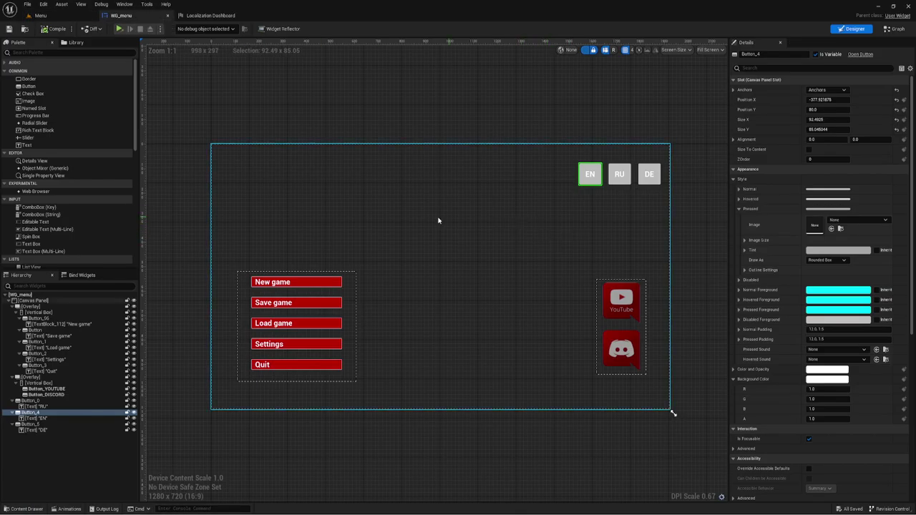
pyautogui.moveTo(437, 219)
pyautogui.mouseDown(button='right')
pyautogui.moveTo(343, 176)
pyautogui.moveTo(358, 188)
pyautogui.mouseUp(button='right')
pyautogui.click(210, 16)
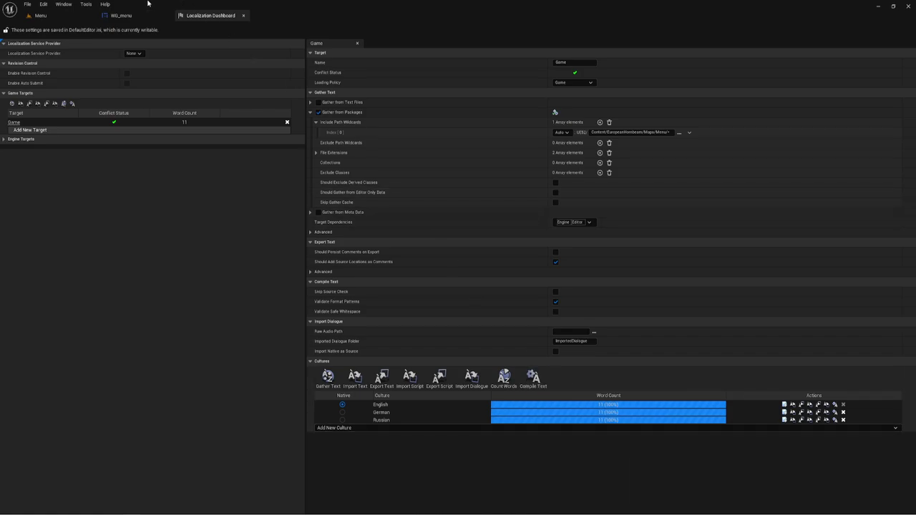
pyautogui.click(128, 15)
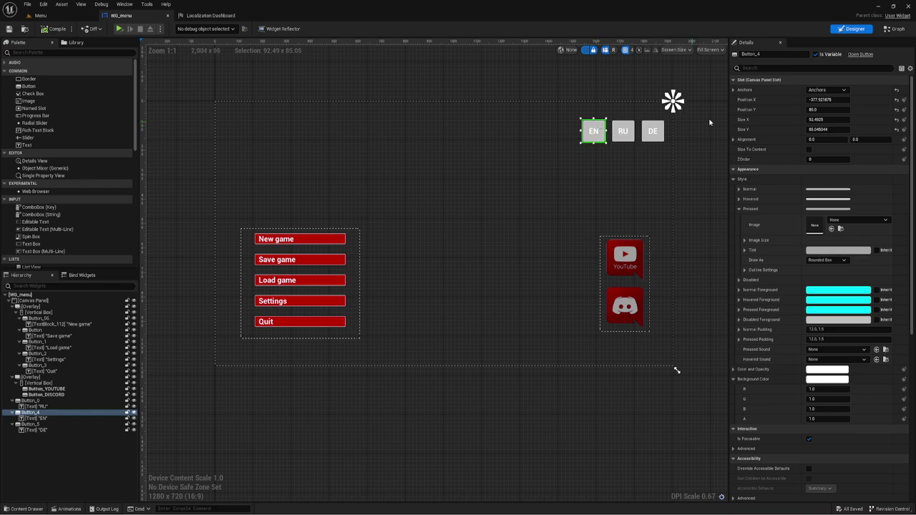
pyautogui.scroll(-1, 784, 323)
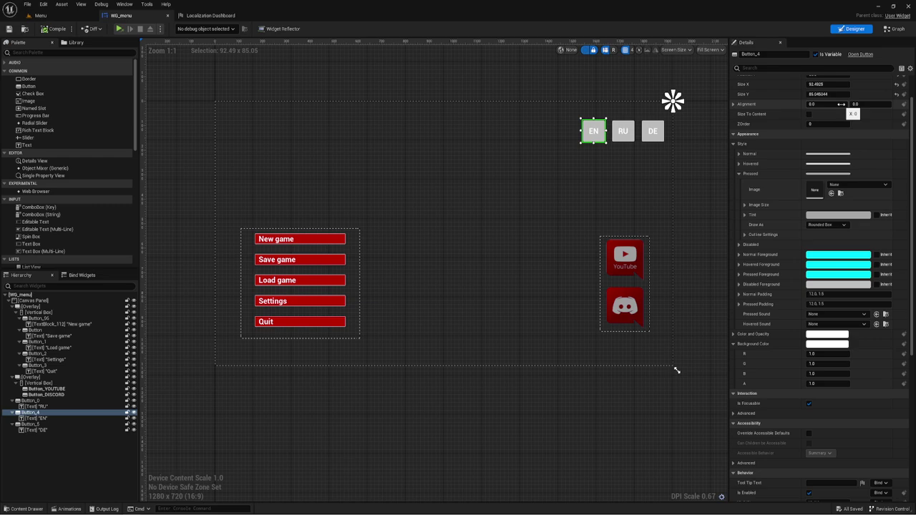
pyautogui.click(41, 15)
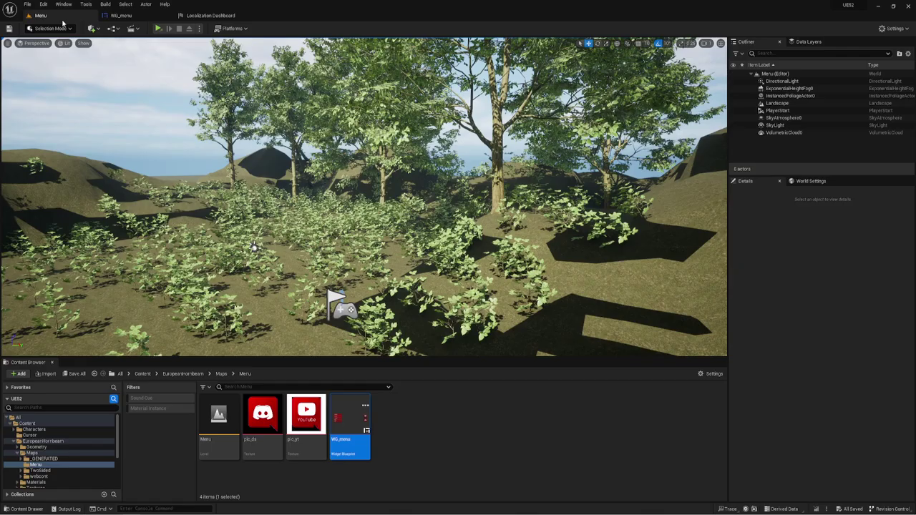